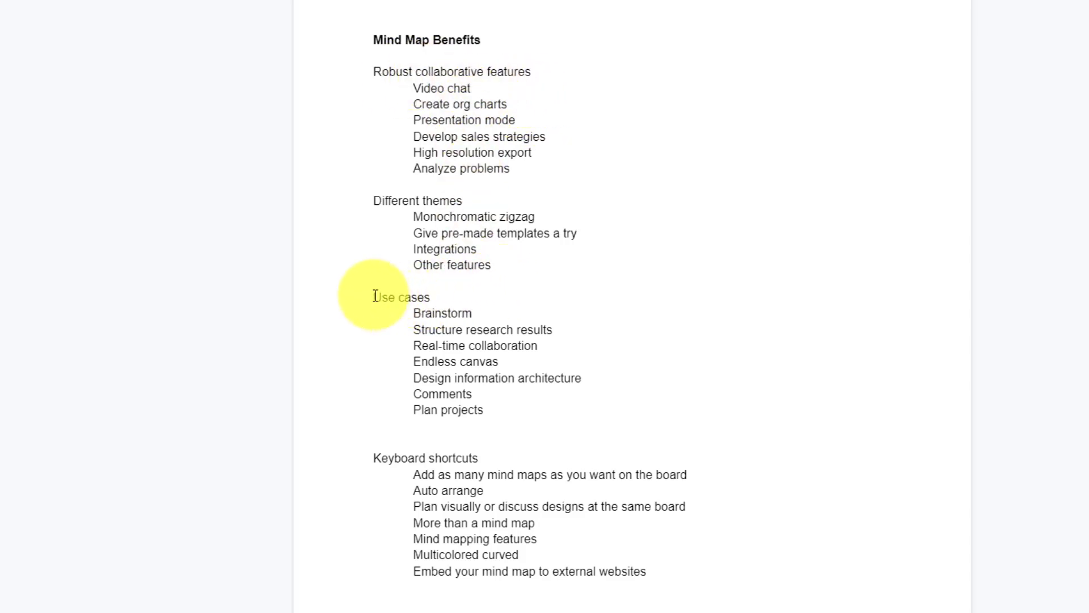
Move the Use cases section below the title and remove the leftover blank lines
{"action": "left_click_drag", "start_coordinate": [374, 298], "coordinate": [485, 411]}
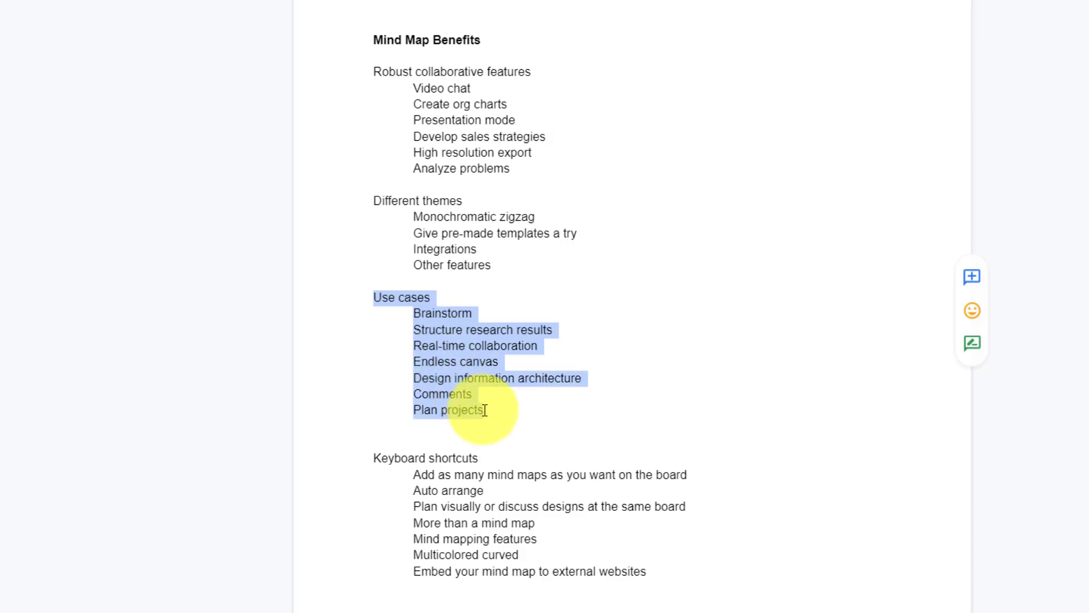
{"action": "key", "text": "Delete"}
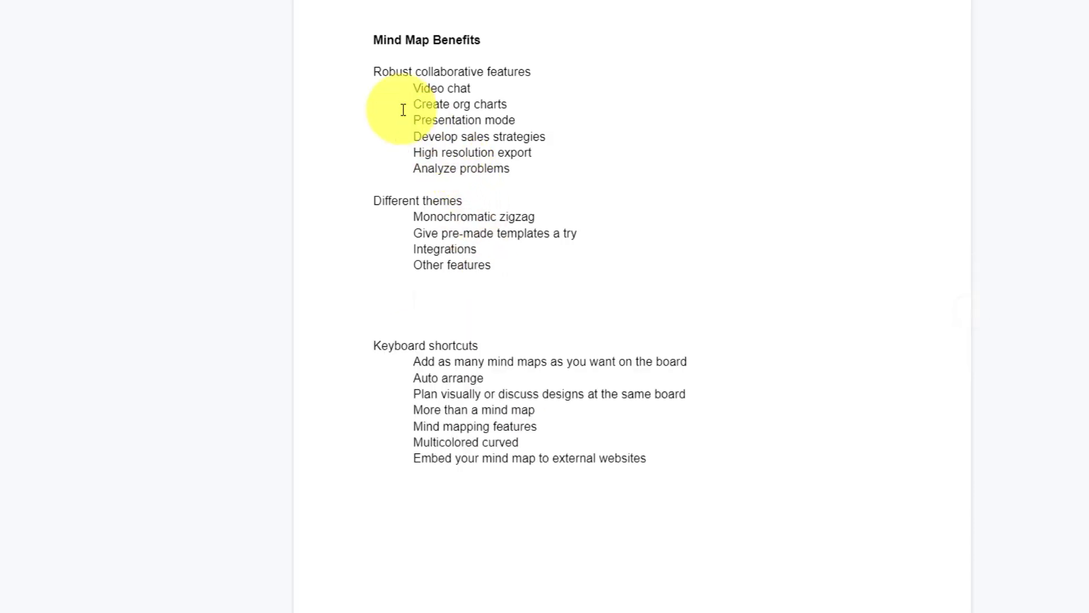
{"action": "left_click", "coordinate": [375, 70]}
{"action": "key", "text": "Return"}
{"action": "key", "text": "Return"}
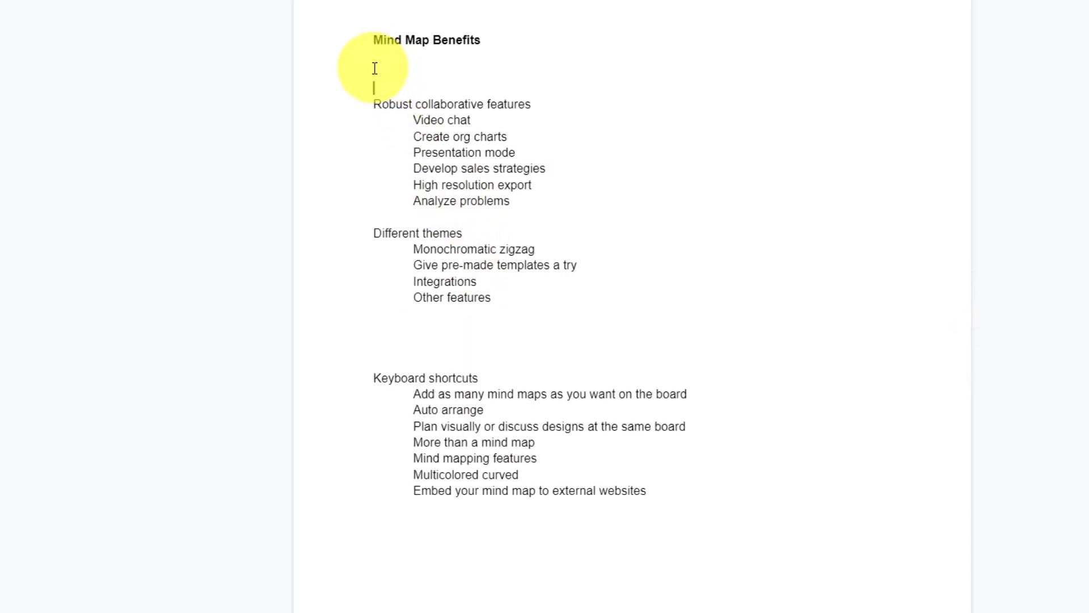
{"action": "type", "text": "Use cases \tBrainstorm \tStructure research results \tReal-time collaboration \tEndless canvas \tDesign information architecture \tComments \tPlan projects"}
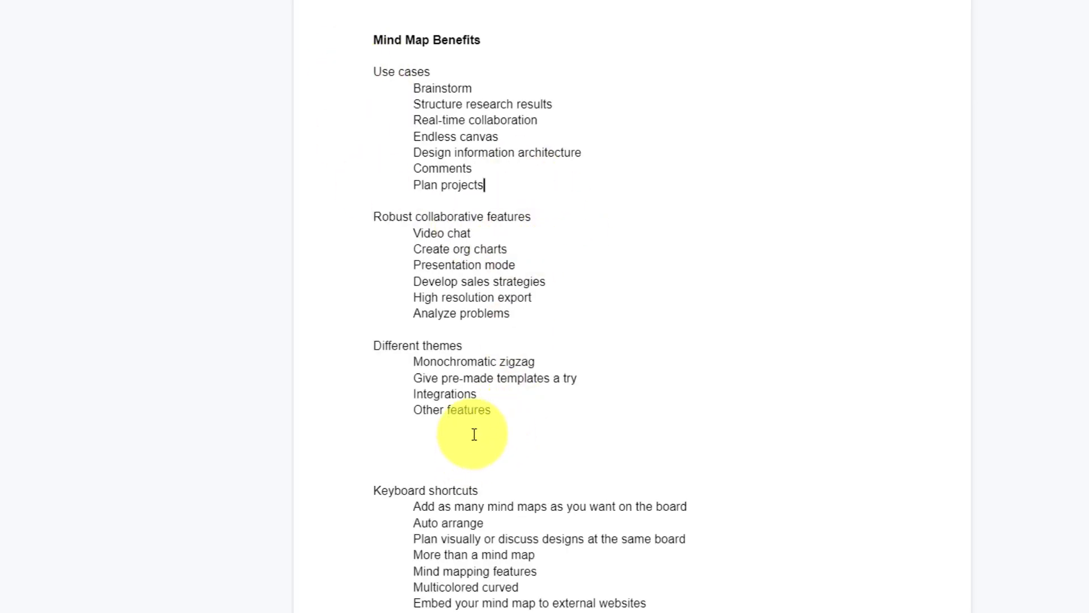
{"action": "left_click", "coordinate": [460, 463]}
{"action": "key", "text": "BackSpace"}
{"action": "key", "text": "BackSpace"}
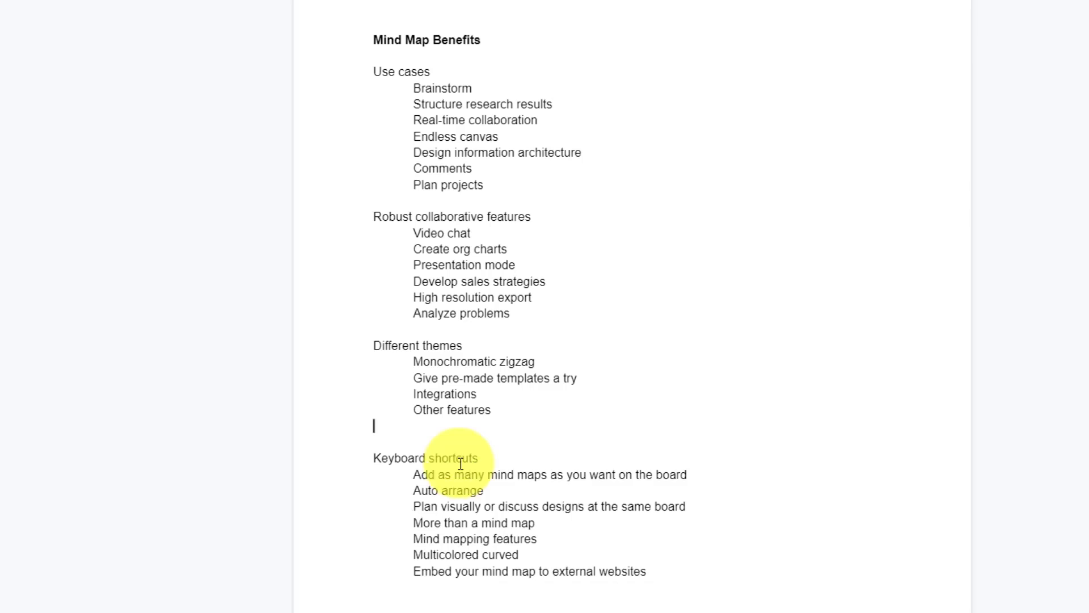
{"action": "key", "text": "BackSpace"}
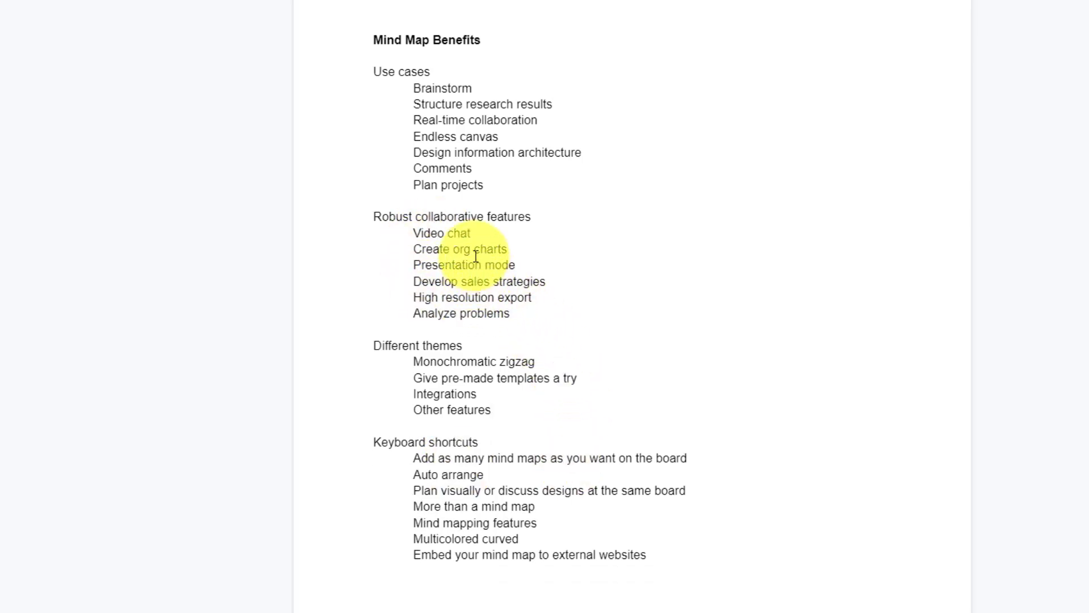
Move Develop sales strategies above Video chat as the first item under Robust collaborative features
{"action": "left_click_drag", "start_coordinate": [414, 280], "coordinate": [555, 284]}
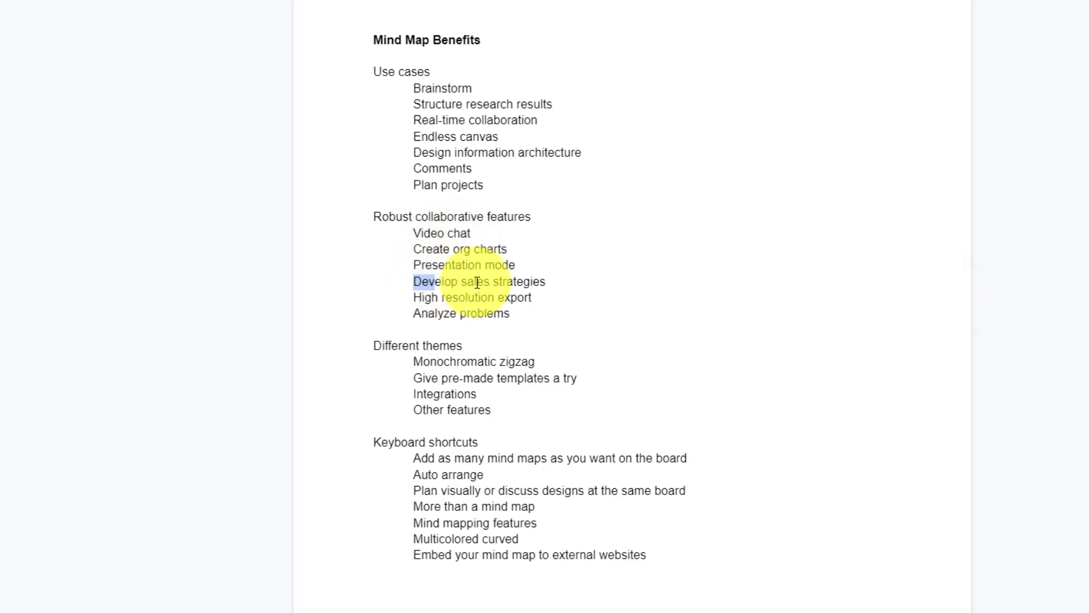
{"action": "key", "text": "Delete"}
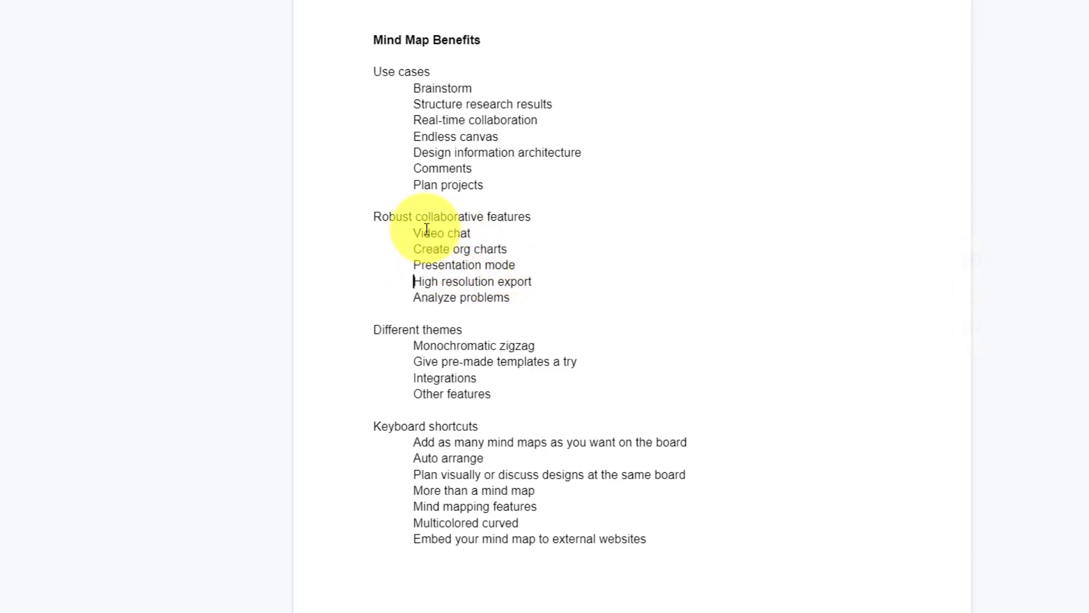
{"action": "key", "text": "ctrl+v"}
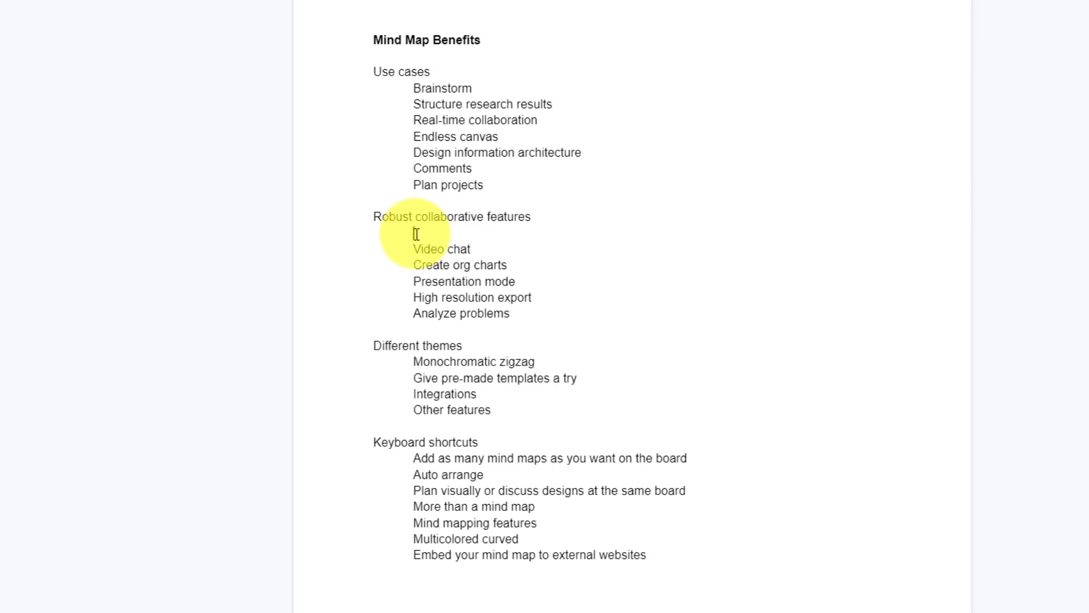
{"action": "key", "text": "Return"}
{"action": "type", "text": "Develop sales strategies"}
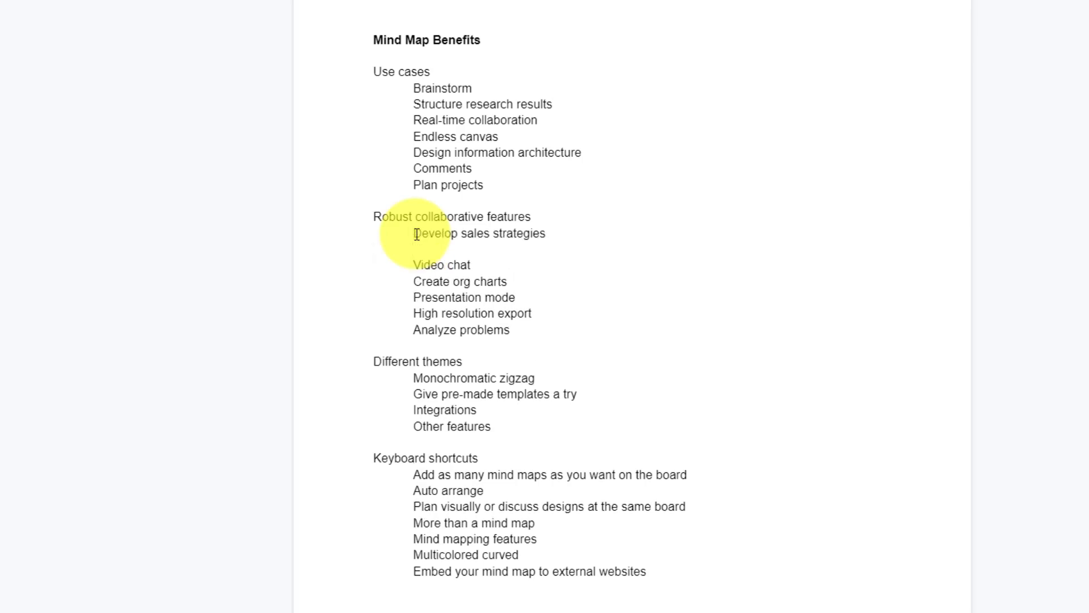
{"action": "key", "text": "BackSpace"}
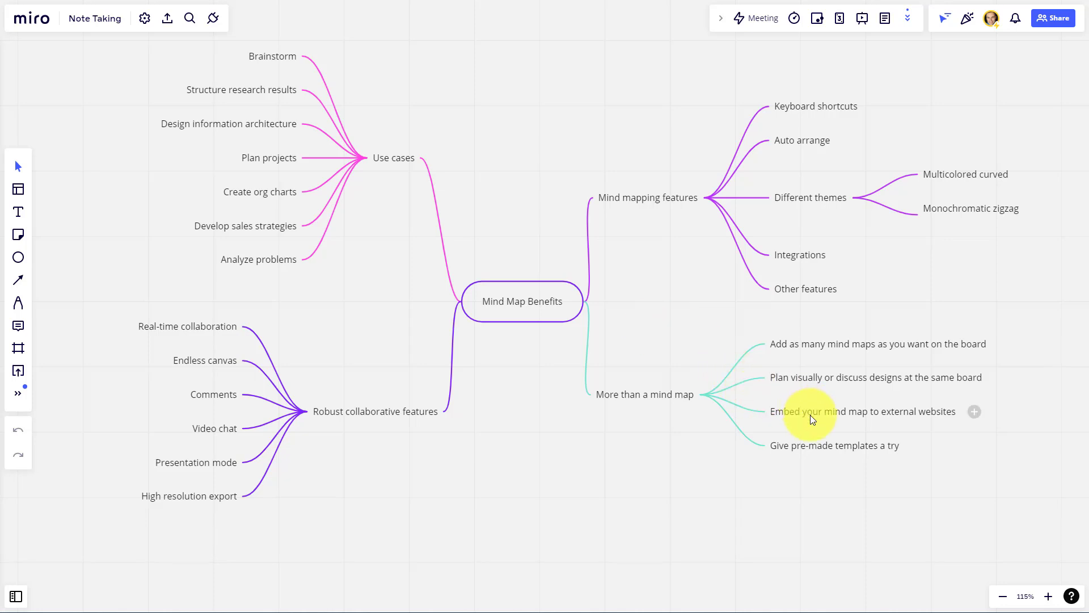
Raise Embed your mind map, shift More than a mind map left, and lift Mind mapping features upper right
{"action": "left_click_drag", "start_coordinate": [810, 413], "coordinate": [810, 367]}
{"action": "left_click_drag", "start_coordinate": [624, 397], "coordinate": [579, 136]}
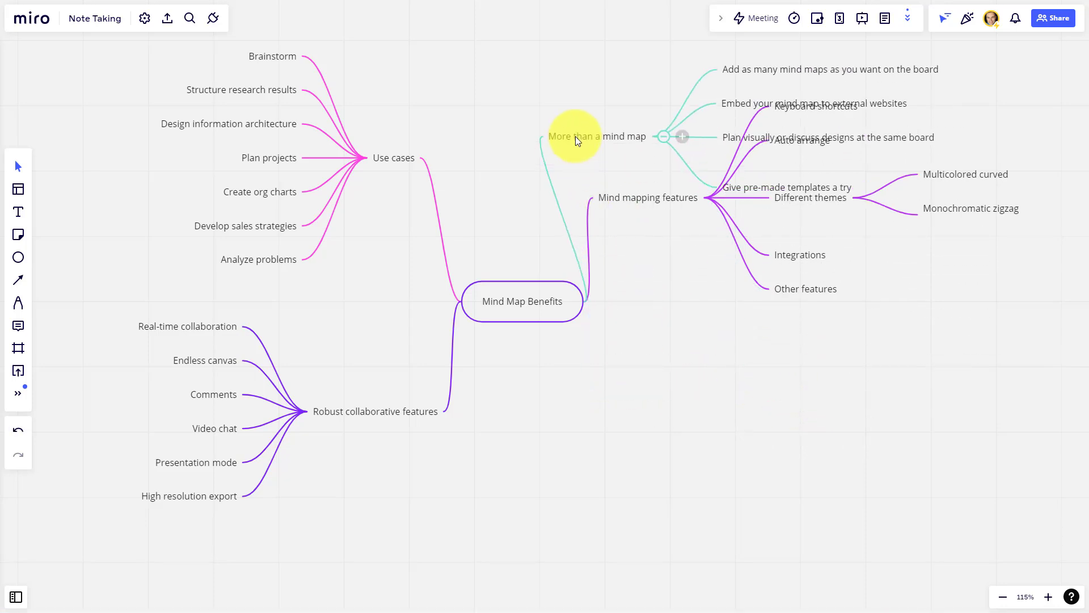
{"action": "left_click_drag", "start_coordinate": [651, 315], "coordinate": [651, 366]}
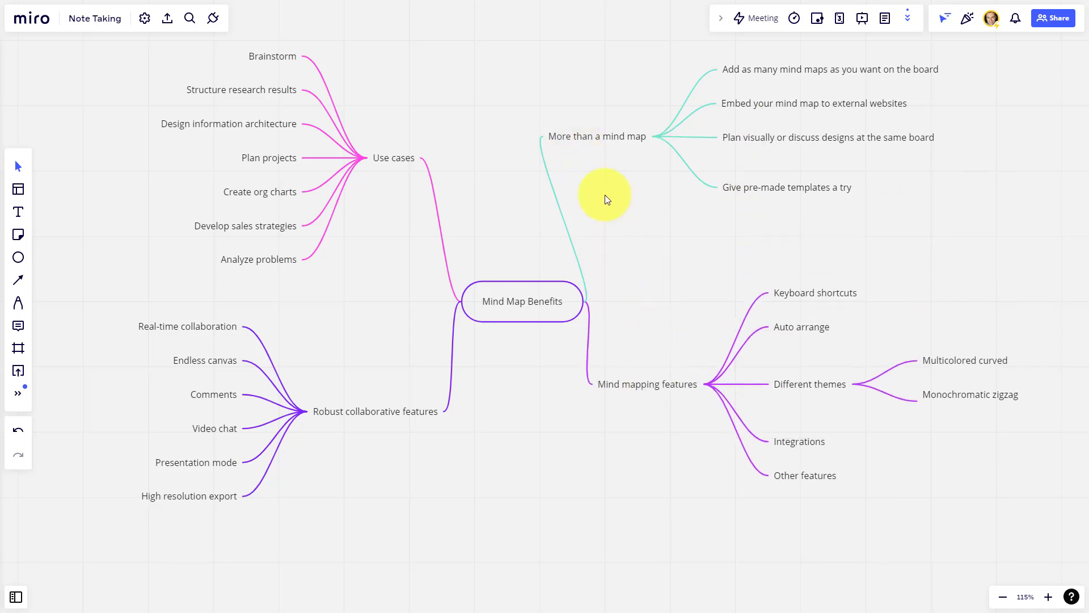
{"action": "mouse_move", "coordinate": [598, 138]}
{"action": "left_mouse_down"}
{"action": "mouse_move", "coordinate": [656, 213]}
{"action": "mouse_move", "coordinate": [331, 291]}
{"action": "left_mouse_up"}
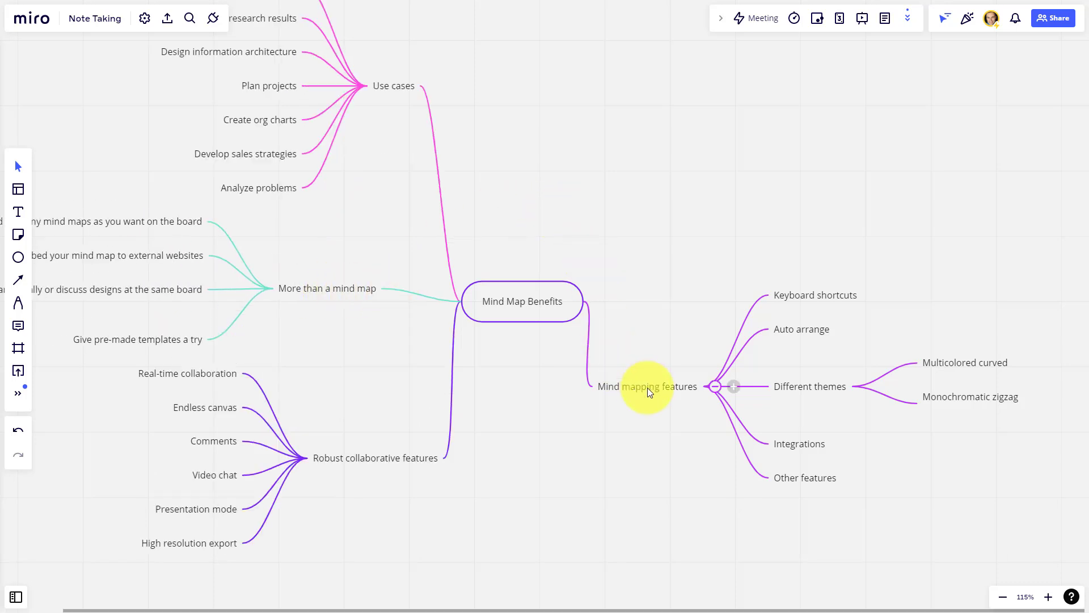
{"action": "left_click_drag", "start_coordinate": [646, 387], "coordinate": [655, 209]}
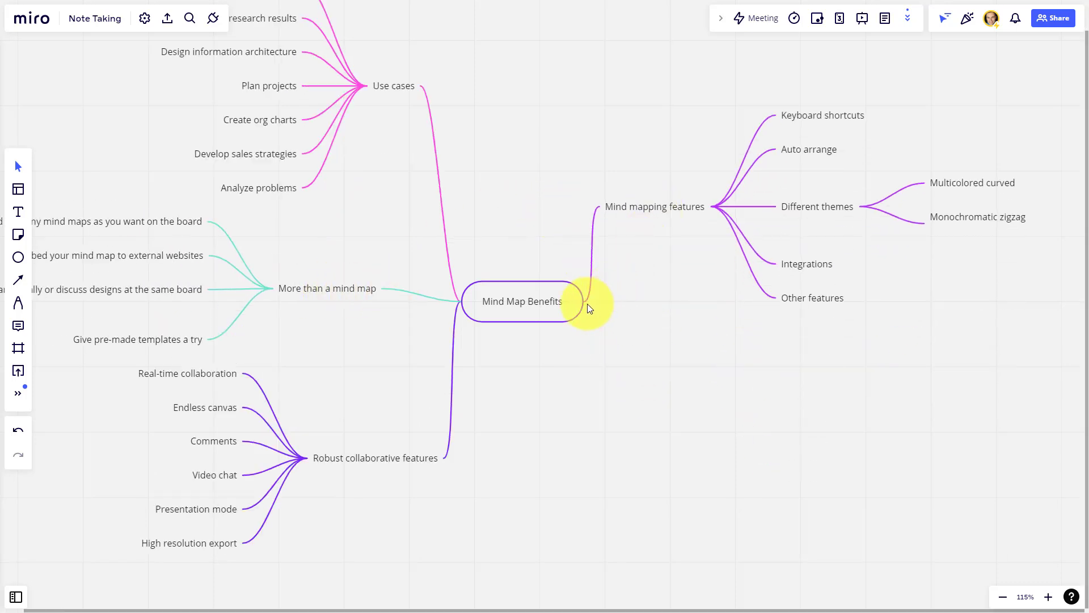
Create a New Section node off Mind Map Benefits with children New idea 1, 2 and 3
{"action": "mouse_move", "coordinate": [521, 301]}
{"action": "left_click", "coordinate": [598, 303]}
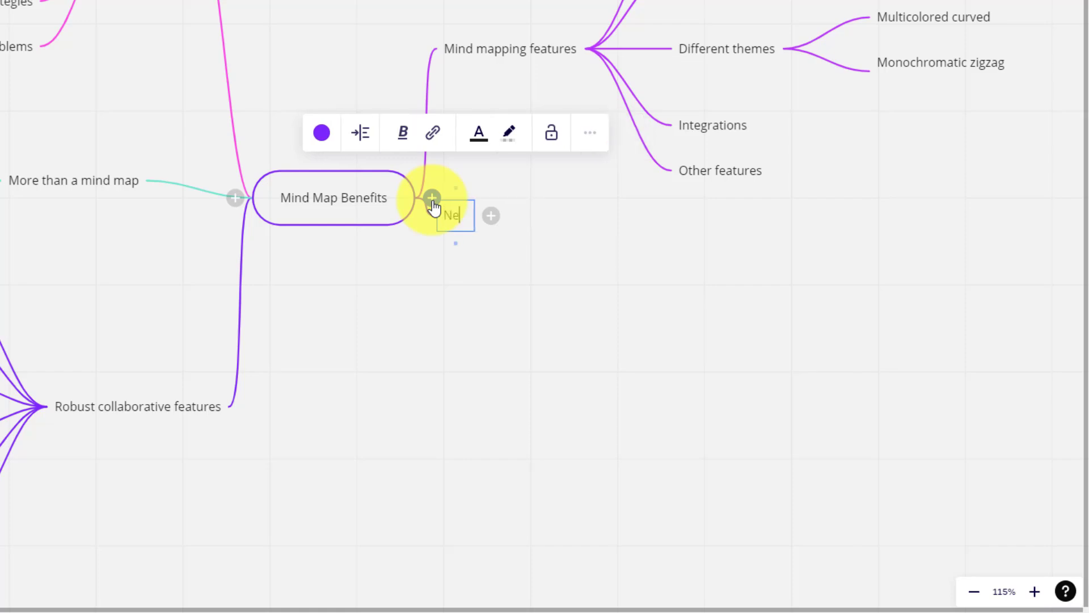
{"action": "type", "text": "New Section"}
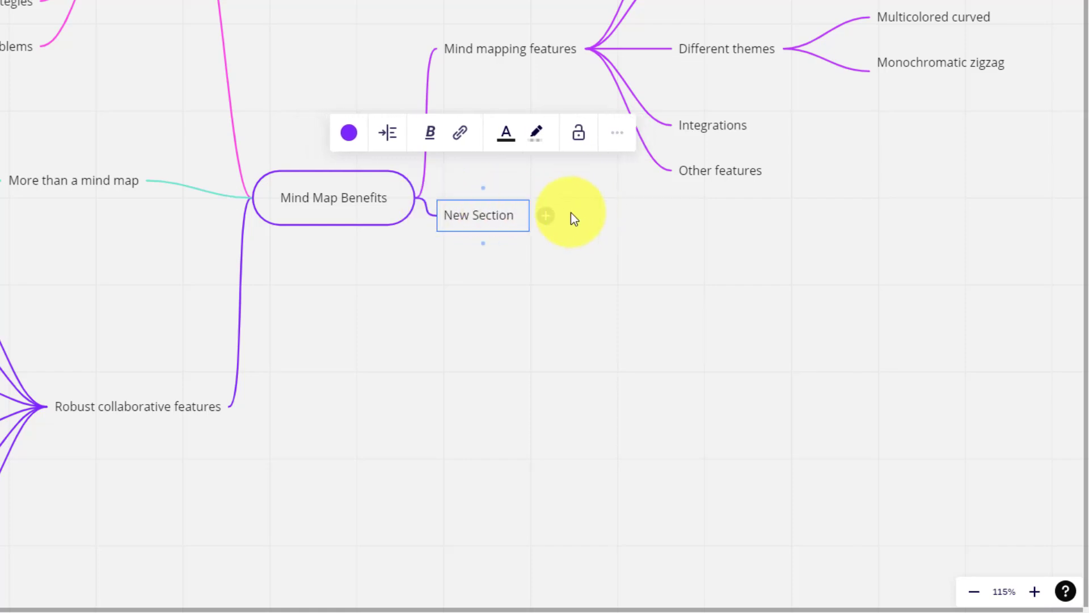
{"action": "left_click", "coordinate": [546, 220]}
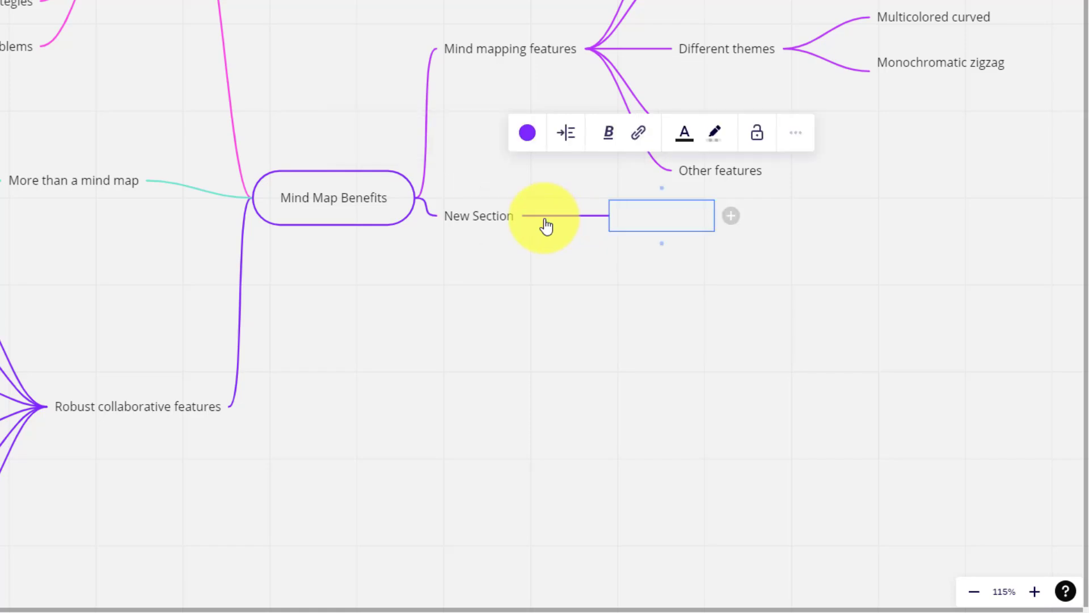
{"action": "type", "text": "New "}
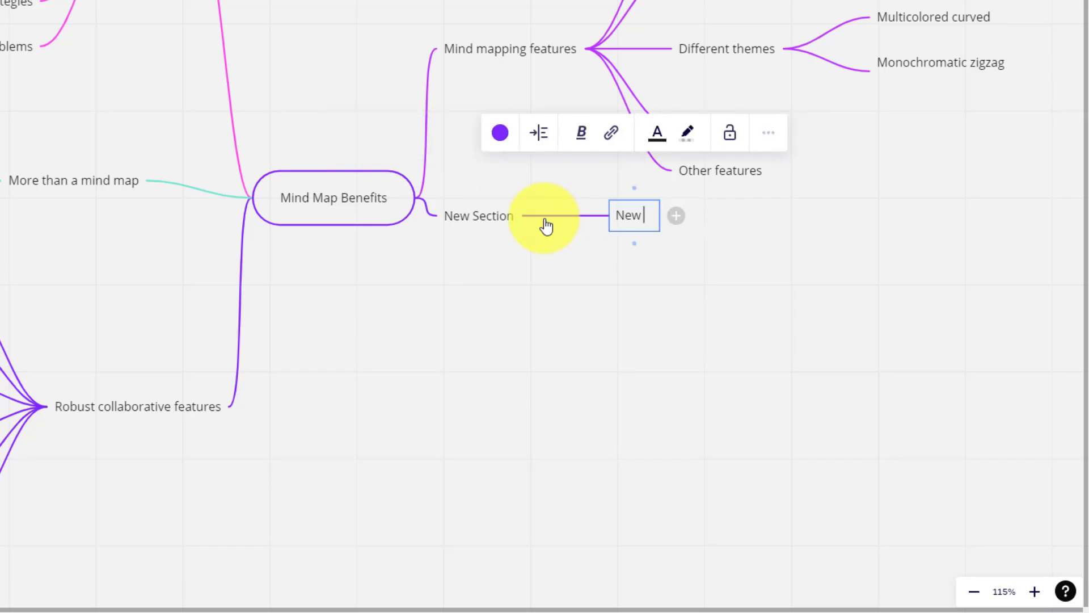
{"action": "type", "text": "idea 1"}
{"action": "key", "text": "Return"}
{"action": "type", "text": "New"}
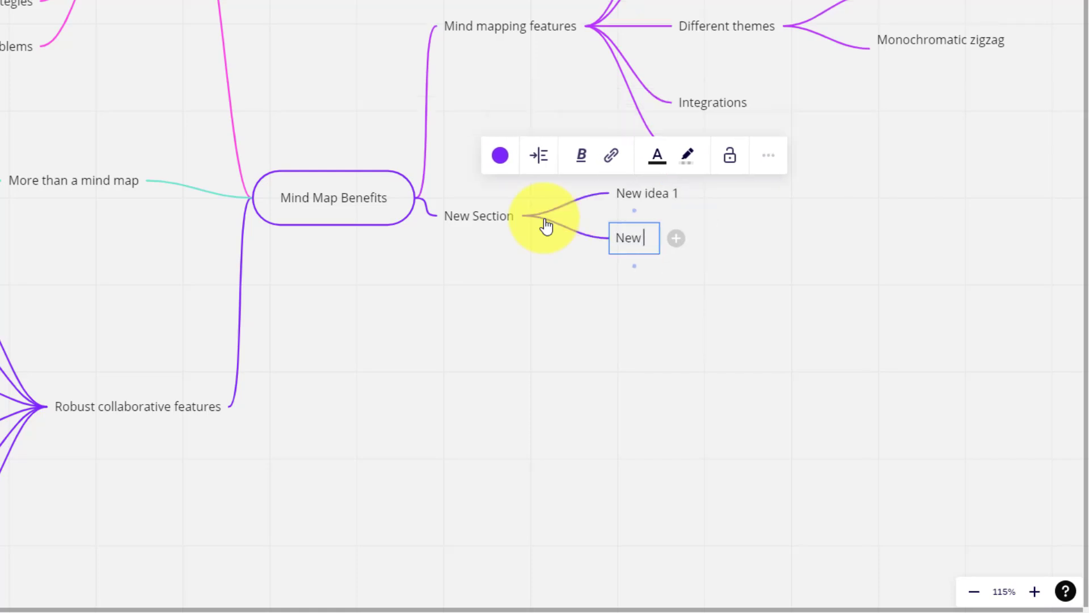
{"action": "type", "text": " idea 2"}
{"action": "key", "text": "Return"}
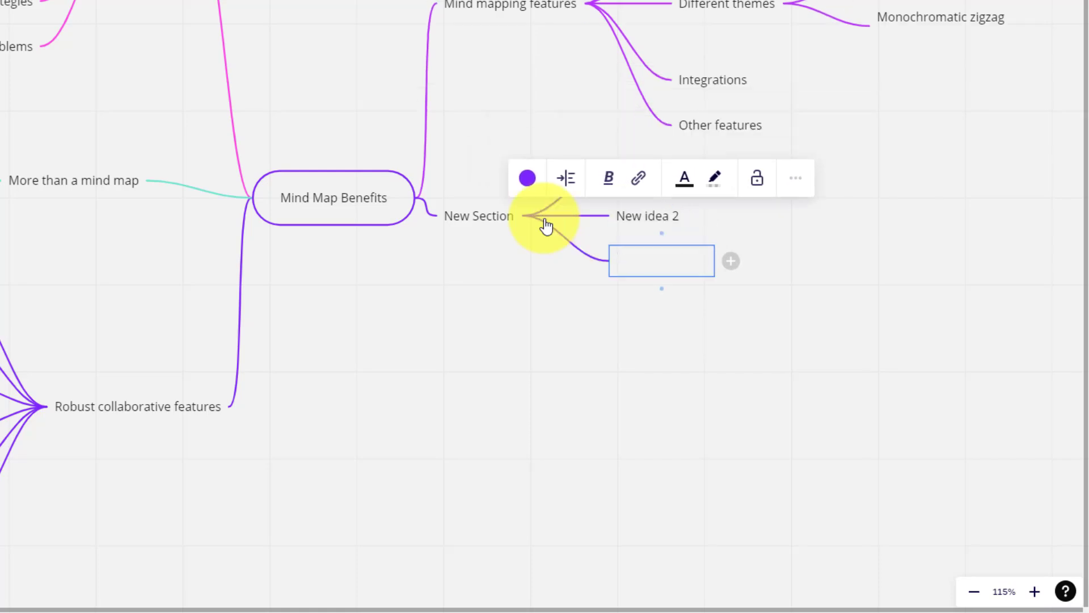
{"action": "type", "text": "New idea"}
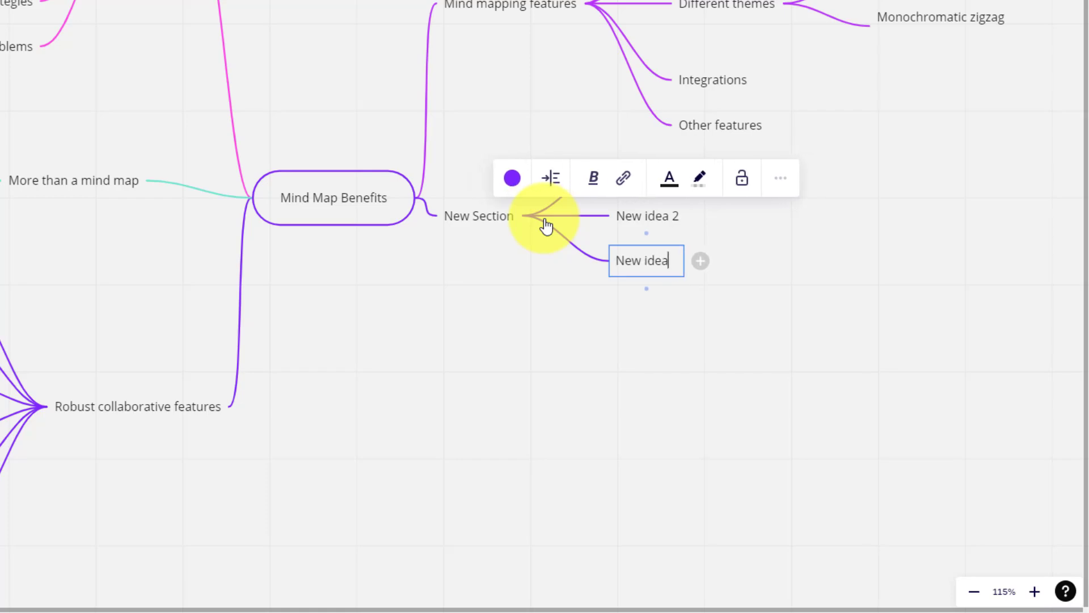
{"action": "type", "text": " 3"}
{"action": "left_click", "coordinate": [832, 300]}
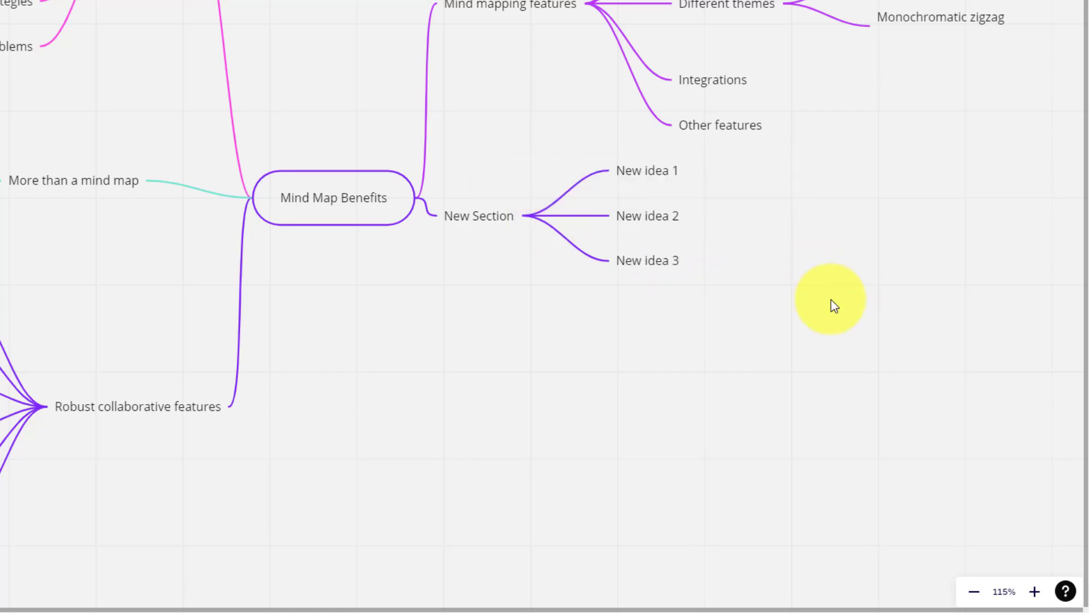
Reorder the new ideas, then reattach New idea 2 and New idea 1 under Other features
{"action": "left_click_drag", "start_coordinate": [648, 264], "coordinate": [648, 199]}
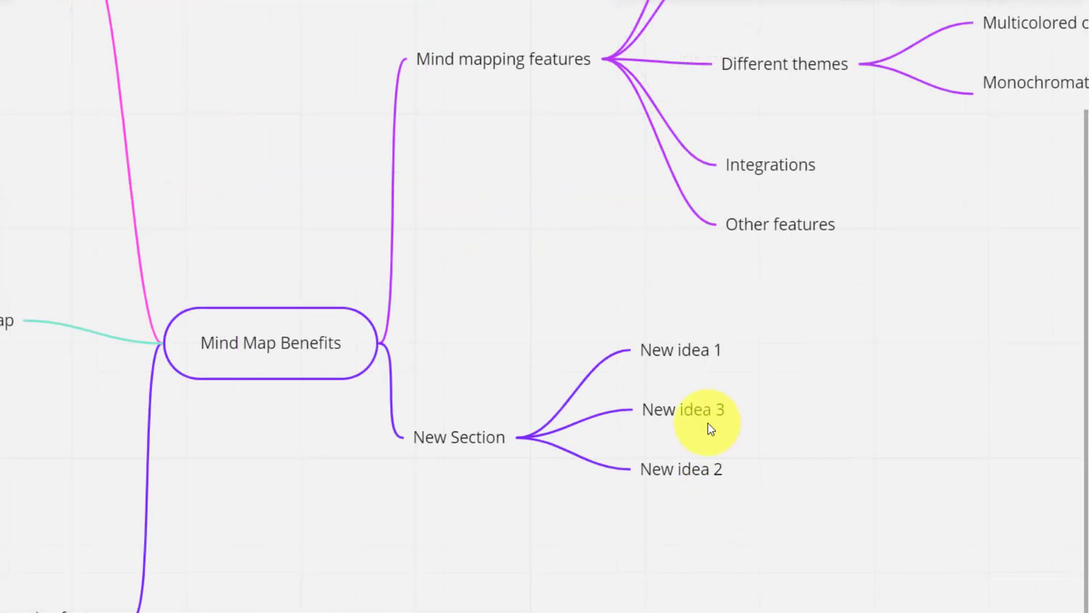
{"action": "left_click_drag", "start_coordinate": [681, 466], "coordinate": [684, 382]}
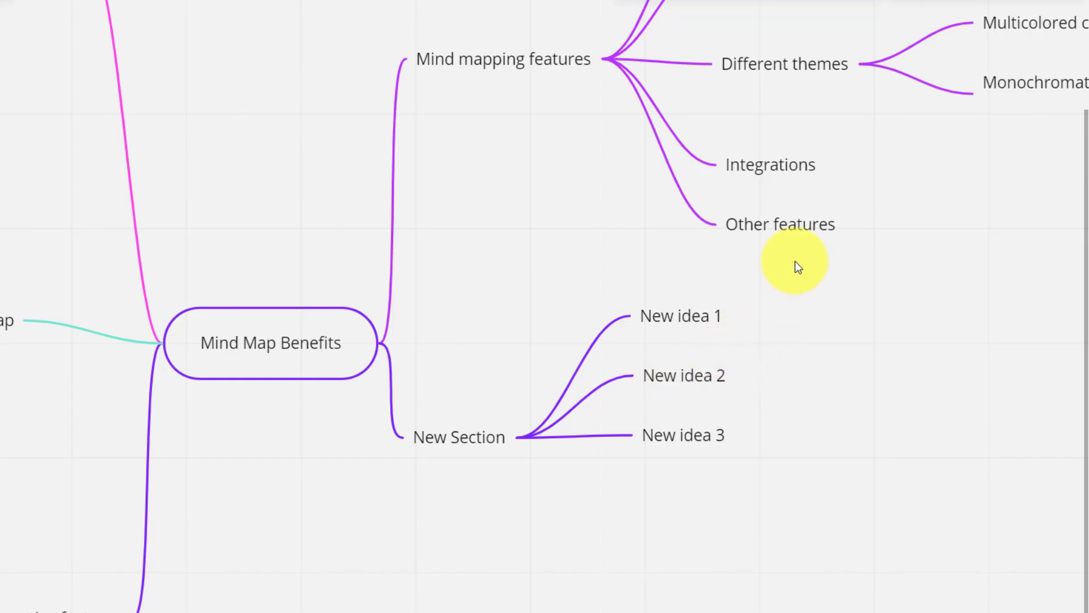
{"action": "mouse_move", "coordinate": [672, 379]}
{"action": "left_mouse_down"}
{"action": "mouse_move", "coordinate": [837, 257]}
{"action": "mouse_move", "coordinate": [910, 248]}
{"action": "left_mouse_up"}
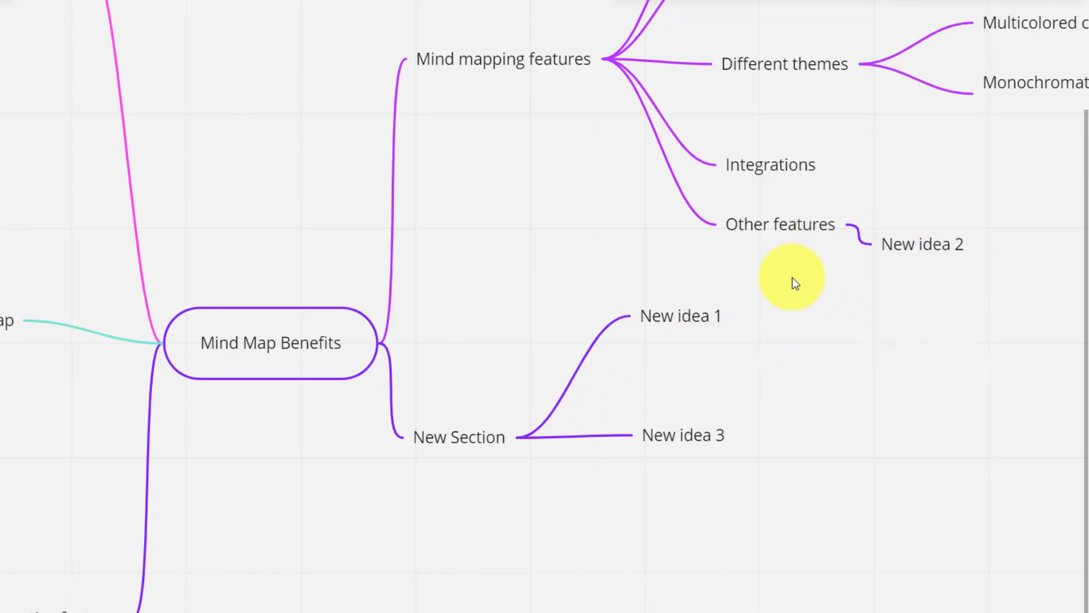
{"action": "left_click_drag", "start_coordinate": [672, 315], "coordinate": [917, 258]}
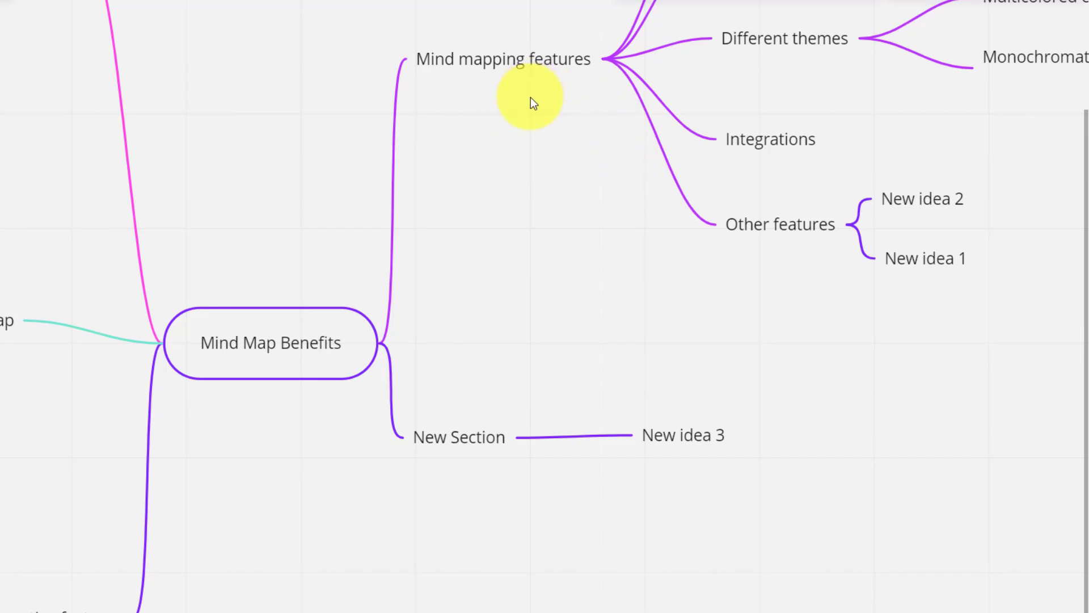
{"action": "scroll", "coordinate": [442, 279], "scroll_direction": "down", "scroll_amount": 3}
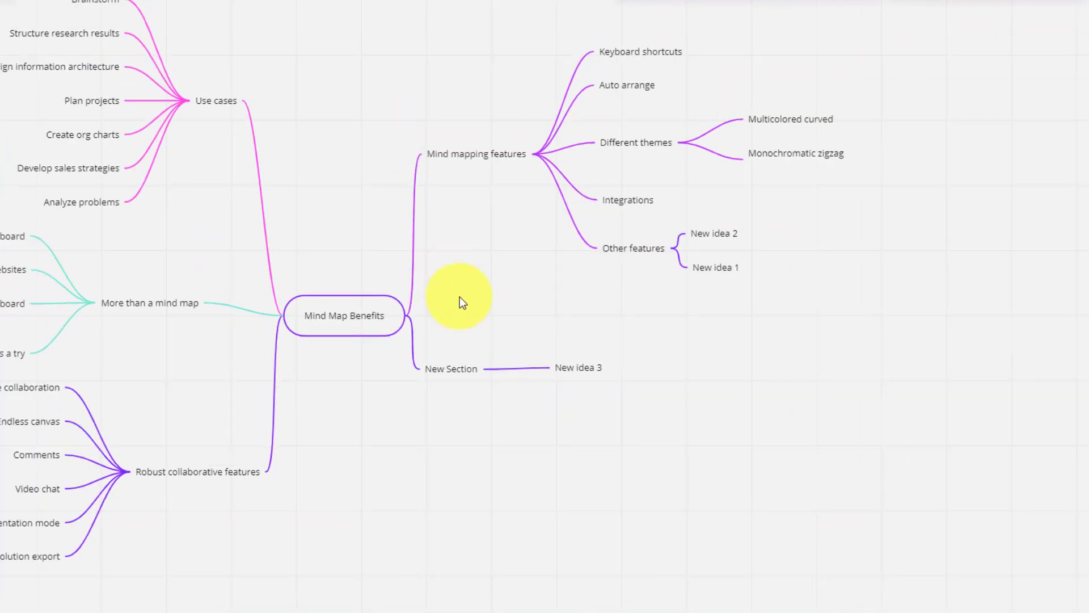
Drag Robust collaborative features to the map's right side and shift More than a mind map lower
{"action": "left_click_drag", "start_coordinate": [458, 283], "coordinate": [670, 334]}
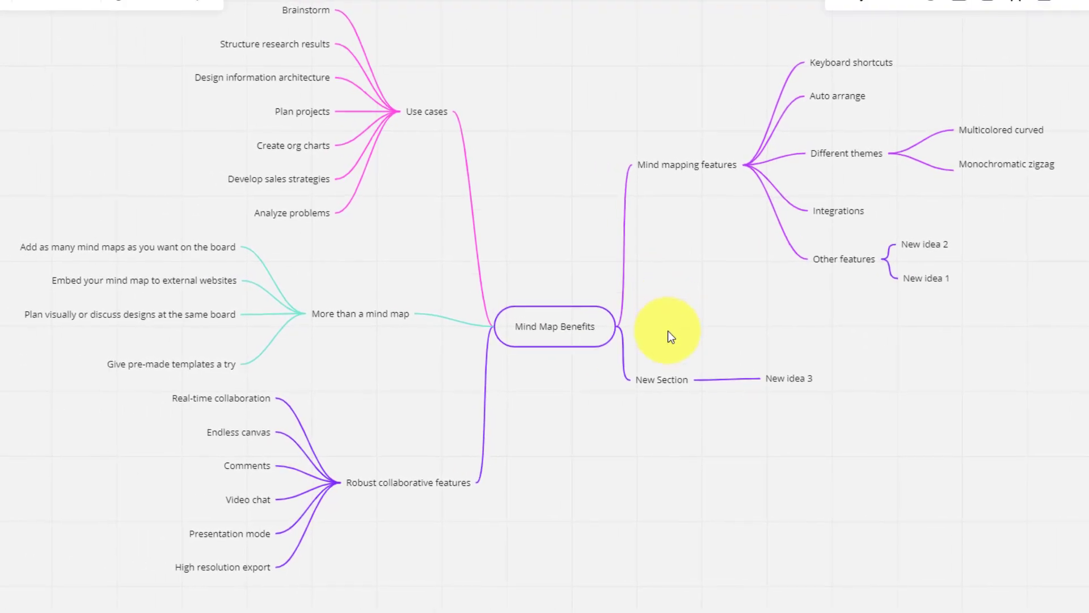
{"action": "mouse_move", "coordinate": [408, 483]}
{"action": "mouse_move", "coordinate": [398, 480]}
{"action": "left_mouse_down"}
{"action": "mouse_move", "coordinate": [772, 325]}
{"action": "mouse_move", "coordinate": [752, 334]}
{"action": "left_mouse_up"}
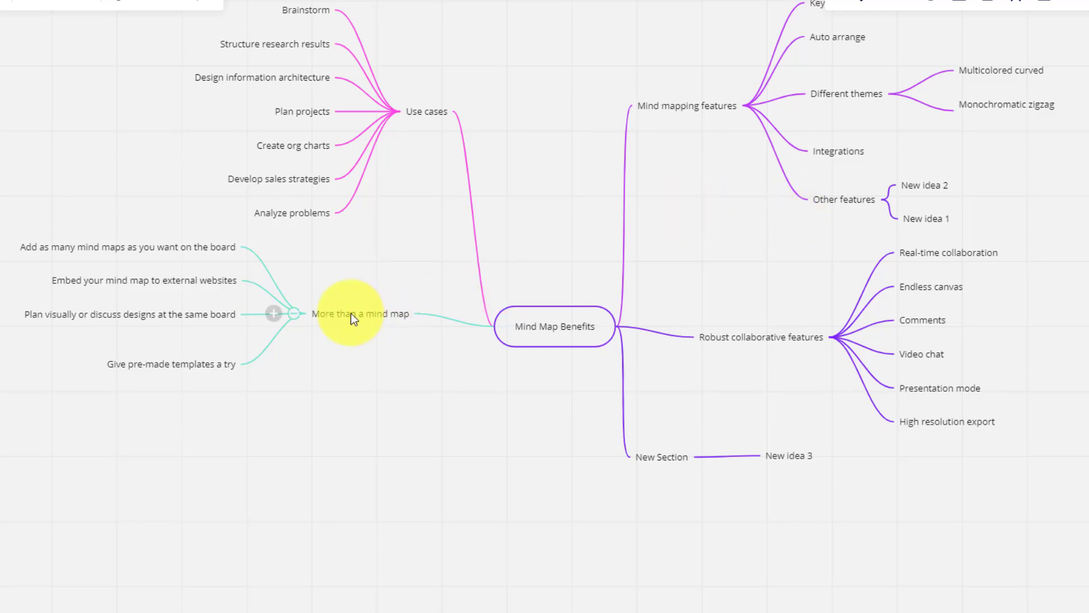
{"action": "left_click_drag", "start_coordinate": [351, 313], "coordinate": [392, 378]}
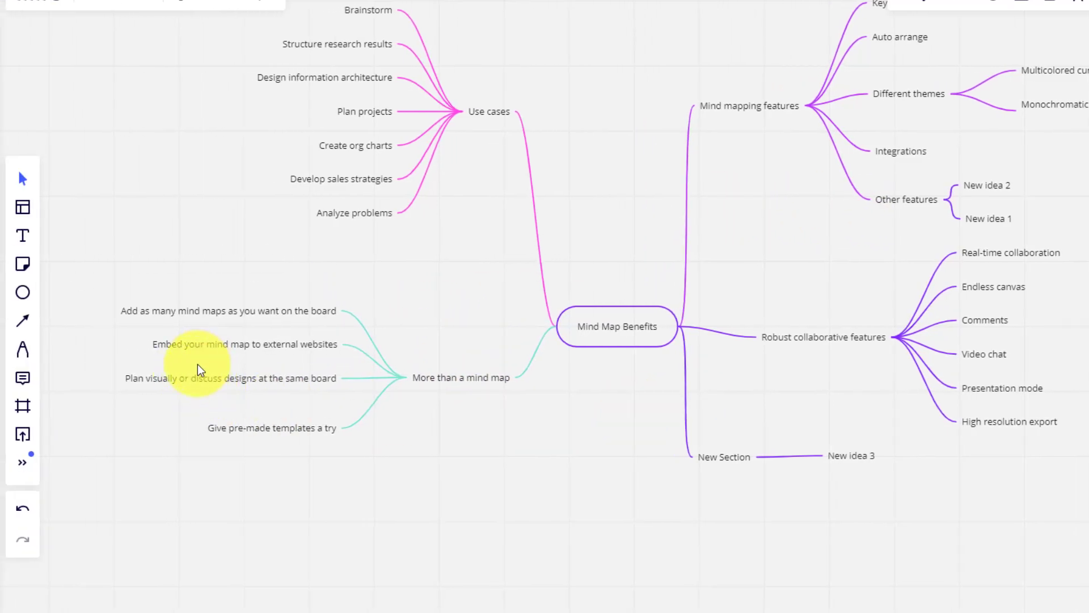
{"action": "scroll", "coordinate": [198, 368], "scroll_direction": "up", "scroll_amount": 5}
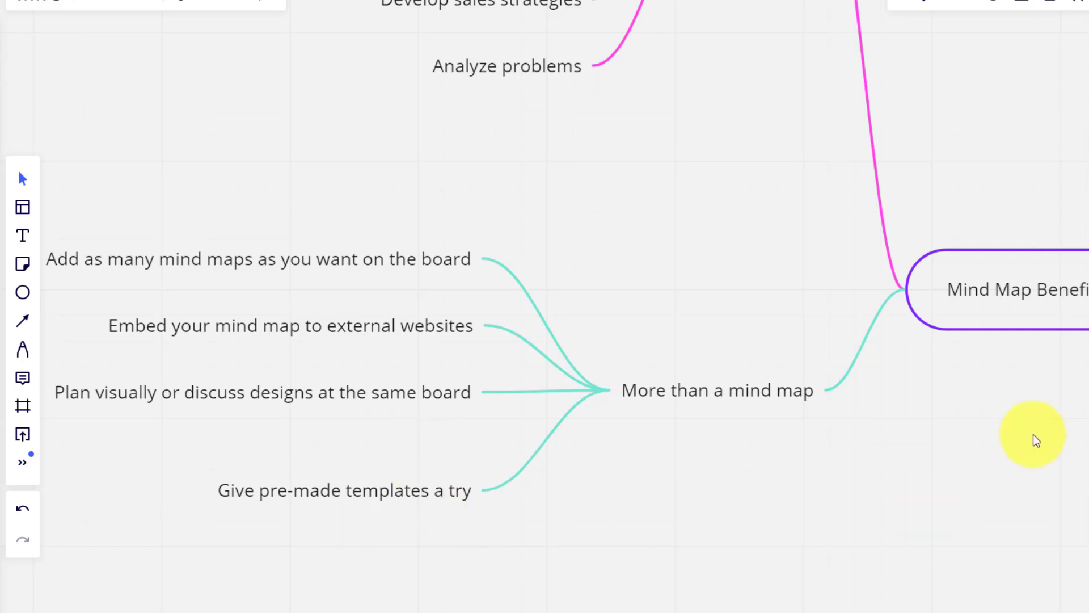
{"action": "scroll", "coordinate": [834, 239], "scroll_direction": "down", "scroll_amount": 3}
{"action": "scroll", "coordinate": [741, 272], "scroll_direction": "down", "scroll_amount": 3}
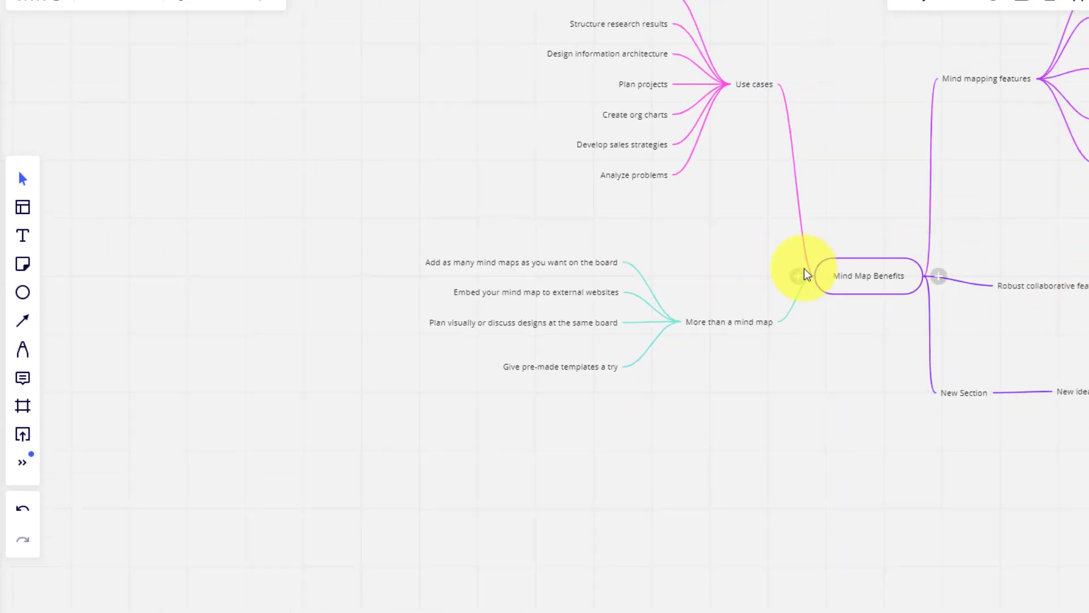
{"action": "scroll", "coordinate": [665, 99], "scroll_direction": "down", "scroll_amount": 3}
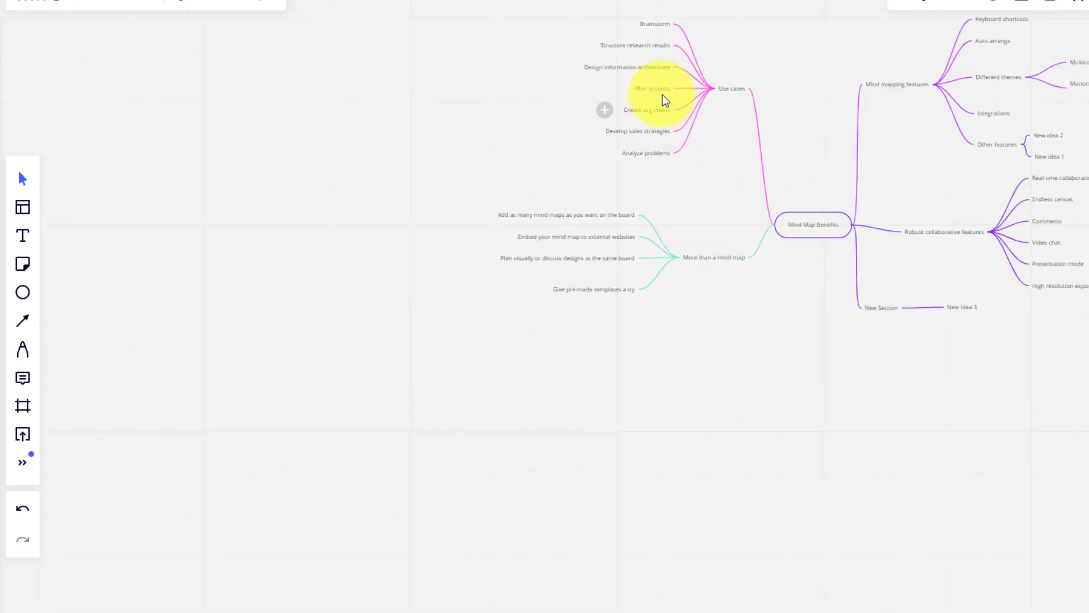
{"action": "scroll", "coordinate": [665, 98], "scroll_direction": "up", "scroll_amount": 3}
{"action": "scroll", "coordinate": [665, 98], "scroll_direction": "up", "scroll_amount": 3}
{"action": "scroll", "coordinate": [793, 111], "scroll_direction": "up", "scroll_amount": 2}
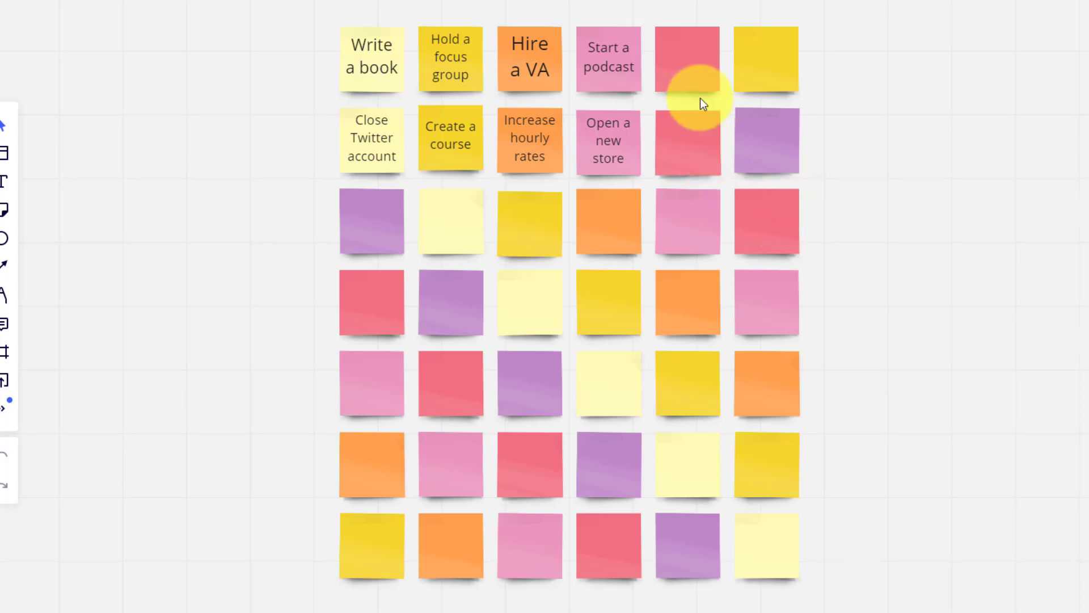
Label the blank red sticky note New idea 1 and the yellow one New idea 2
{"action": "left_click", "coordinate": [689, 63]}
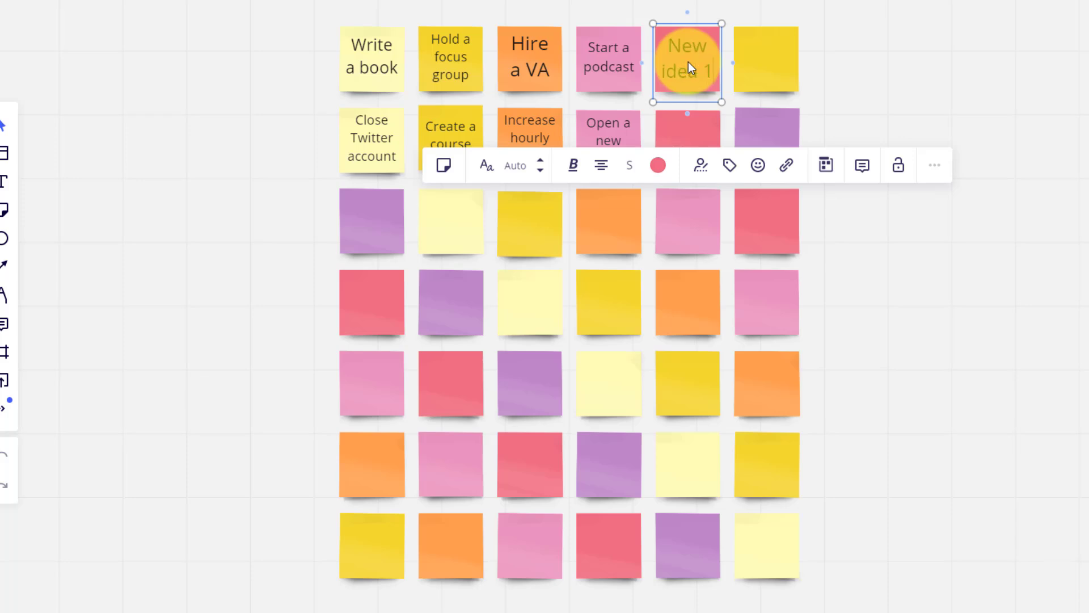
{"action": "left_click", "coordinate": [767, 71]}
{"action": "type", "text": "New idea"}
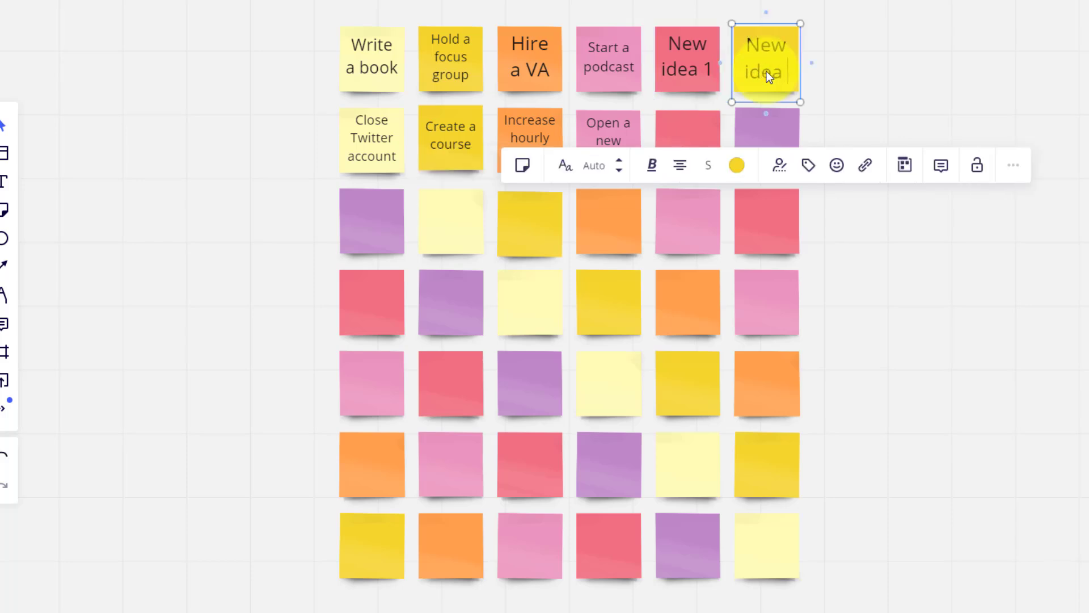
{"action": "type", "text": "2"}
{"action": "left_click", "coordinate": [988, 82]}
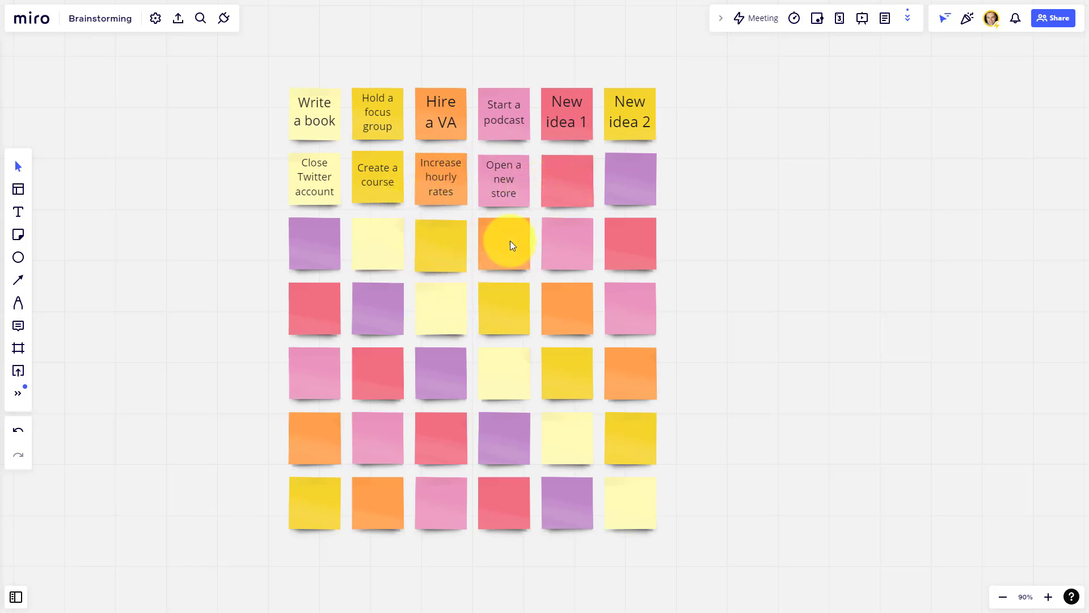
Drag Open a new store, Hold a focus group and Create a course out to the right
{"action": "left_click_drag", "start_coordinate": [511, 191], "coordinate": [861, 189]}
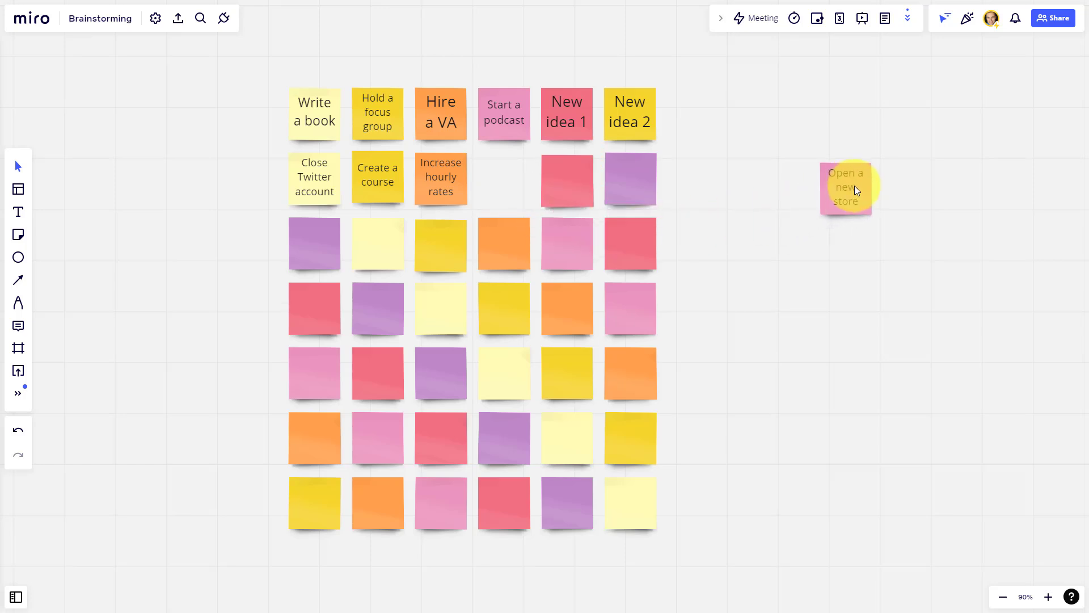
{"action": "mouse_move", "coordinate": [377, 110]}
{"action": "left_mouse_down"}
{"action": "mouse_move", "coordinate": [524, 174]}
{"action": "mouse_move", "coordinate": [946, 177]}
{"action": "left_mouse_up"}
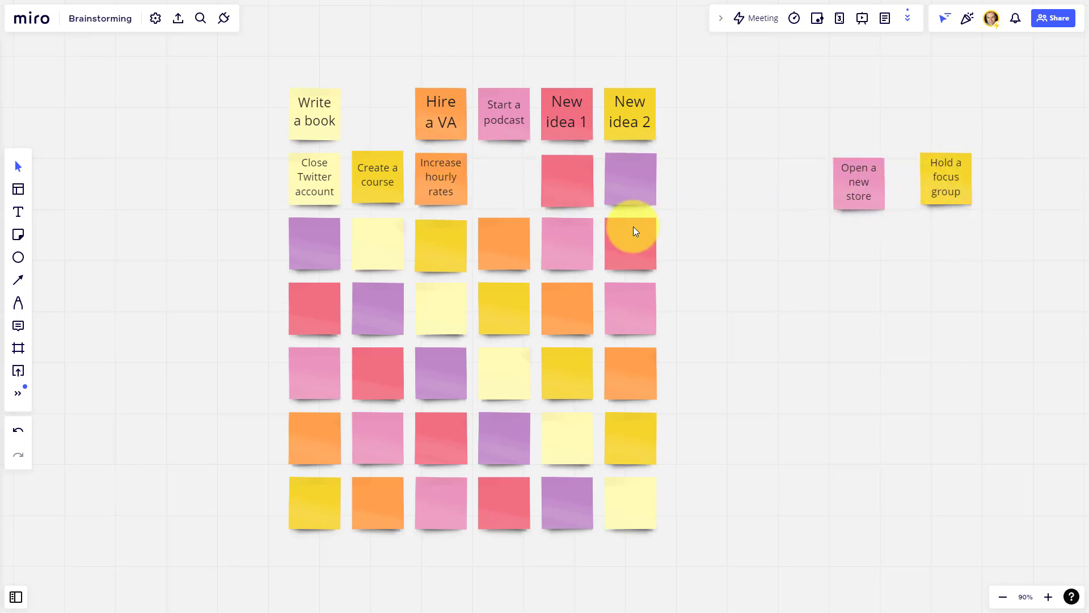
{"action": "mouse_move", "coordinate": [383, 182]}
{"action": "left_mouse_down"}
{"action": "mouse_move", "coordinate": [903, 285]}
{"action": "mouse_move", "coordinate": [890, 274]}
{"action": "left_mouse_up"}
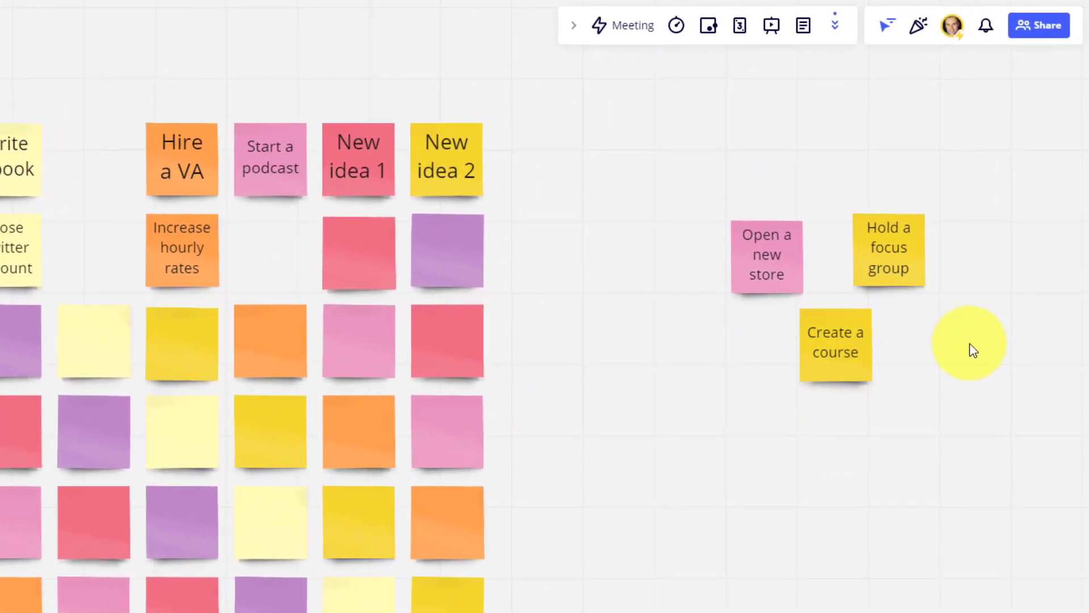
Colour the three moved notes yellow and tag them Development
{"action": "left_click_drag", "start_coordinate": [975, 416], "coordinate": [703, 174]}
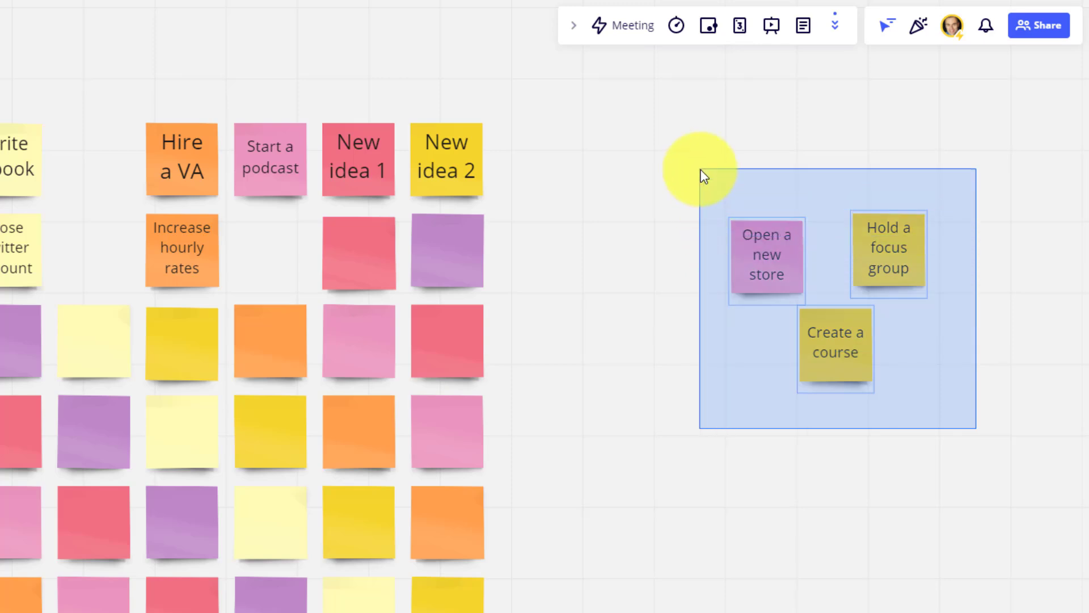
{"action": "left_click", "coordinate": [754, 140]}
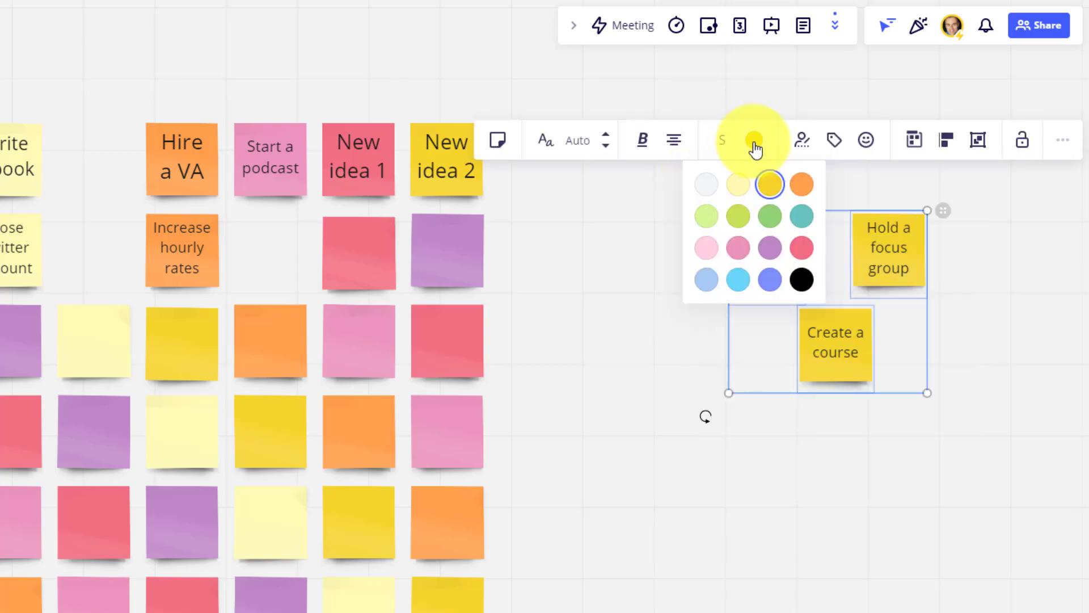
{"action": "left_click", "coordinate": [772, 184]}
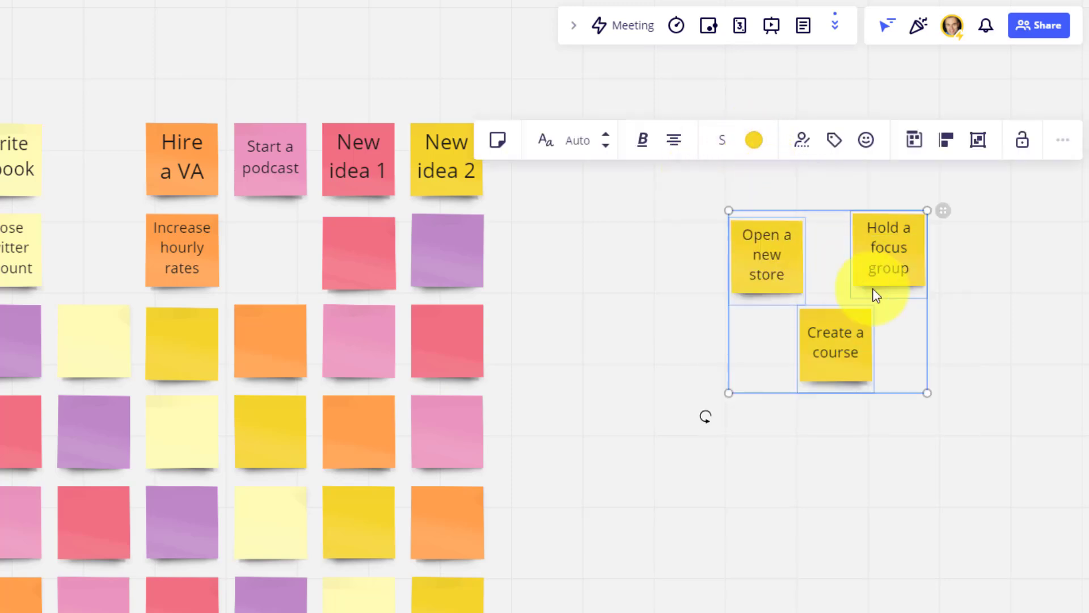
{"action": "left_click", "coordinate": [836, 144]}
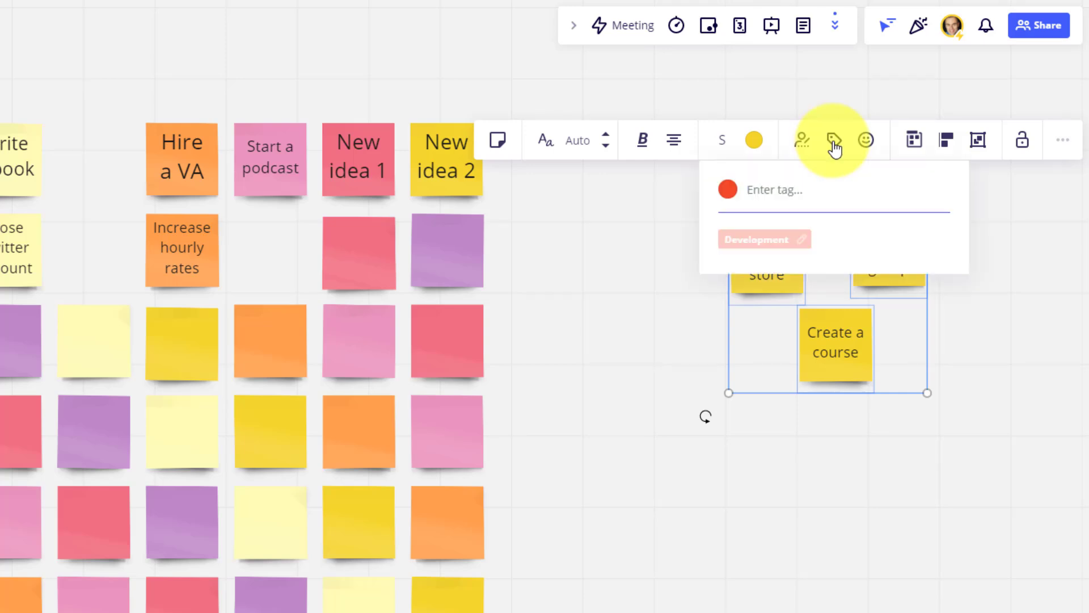
{"action": "left_click", "coordinate": [768, 245]}
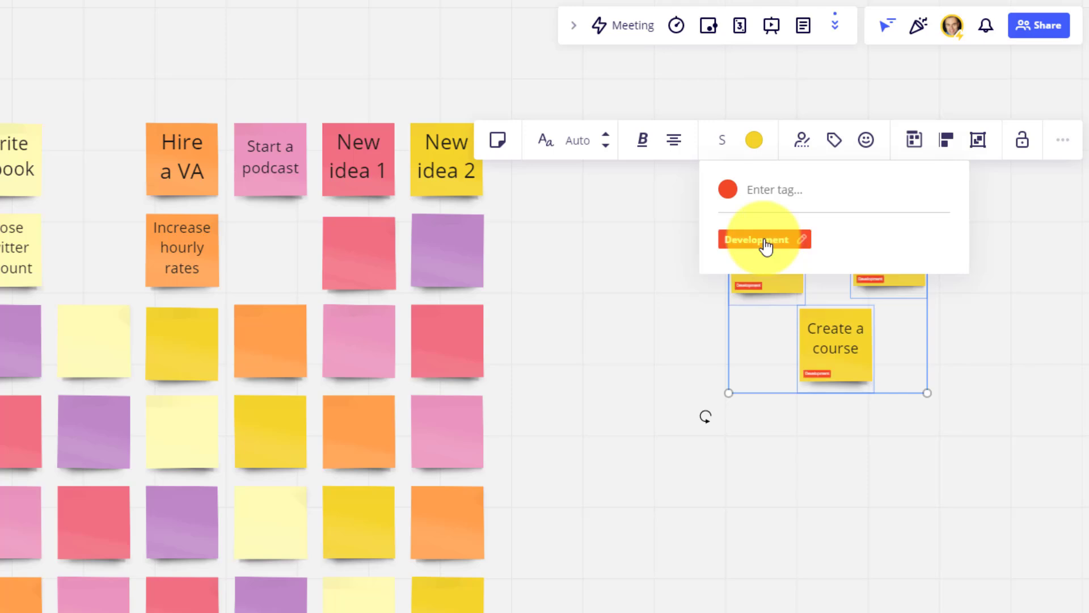
{"action": "left_click", "coordinate": [967, 310]}
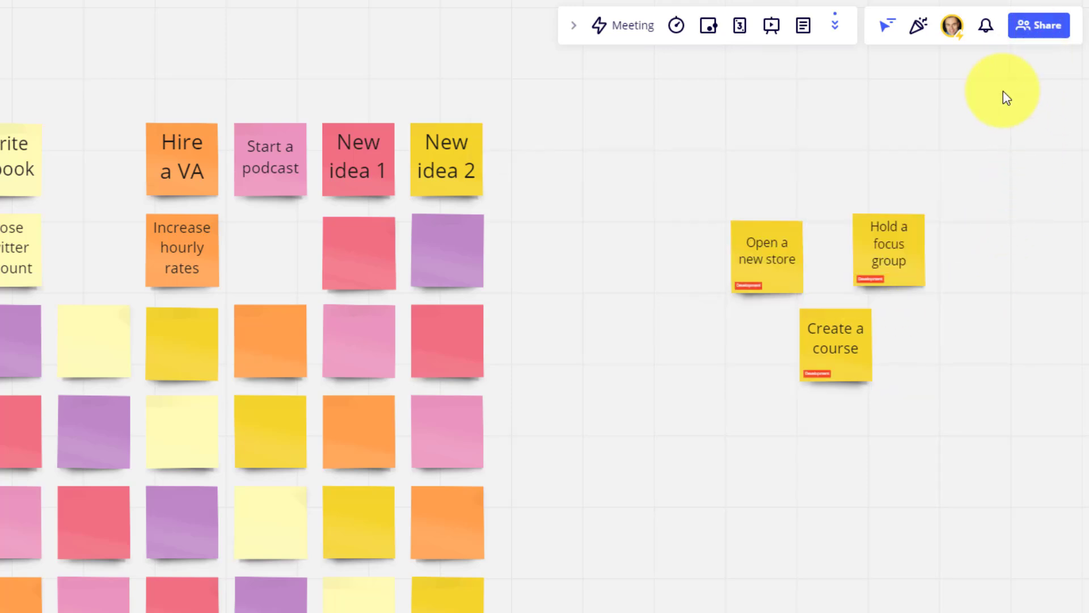
Comment 'Ask Tim to look into this' on Open a new store and move the pin lower right
{"action": "left_click", "coordinate": [763, 261]}
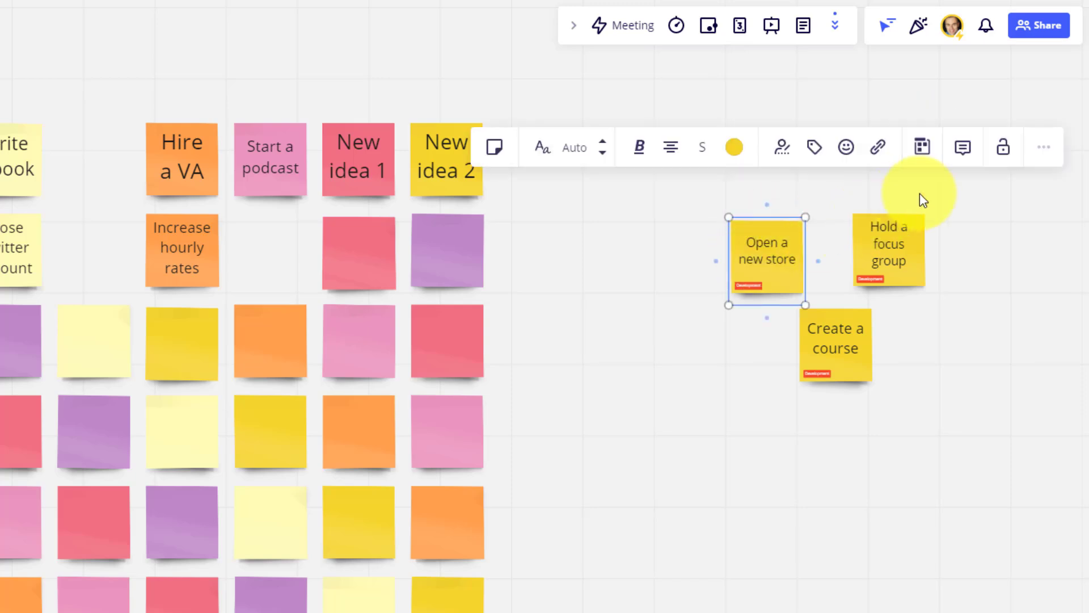
{"action": "left_click", "coordinate": [963, 148]}
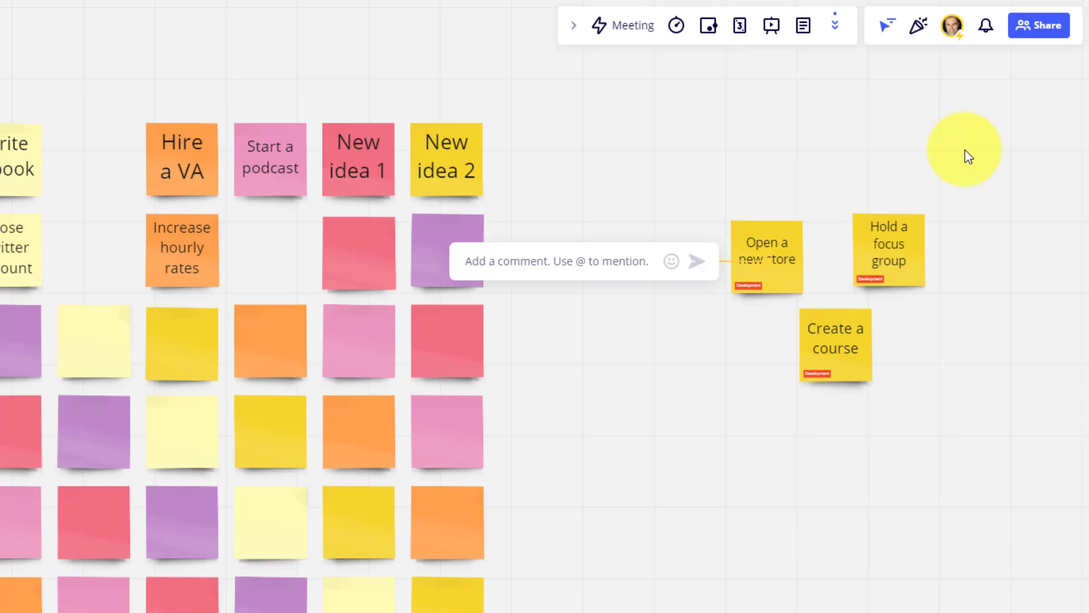
{"action": "type", "text": "Ask"}
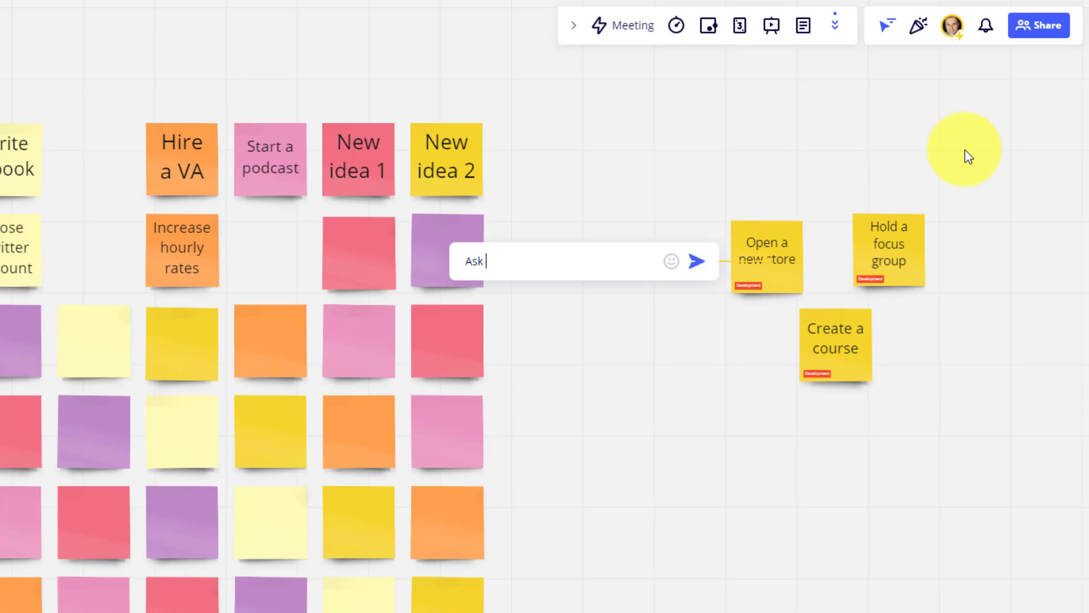
{"action": "type", "text": " Tim to look into this"}
{"action": "left_click", "coordinate": [698, 263]}
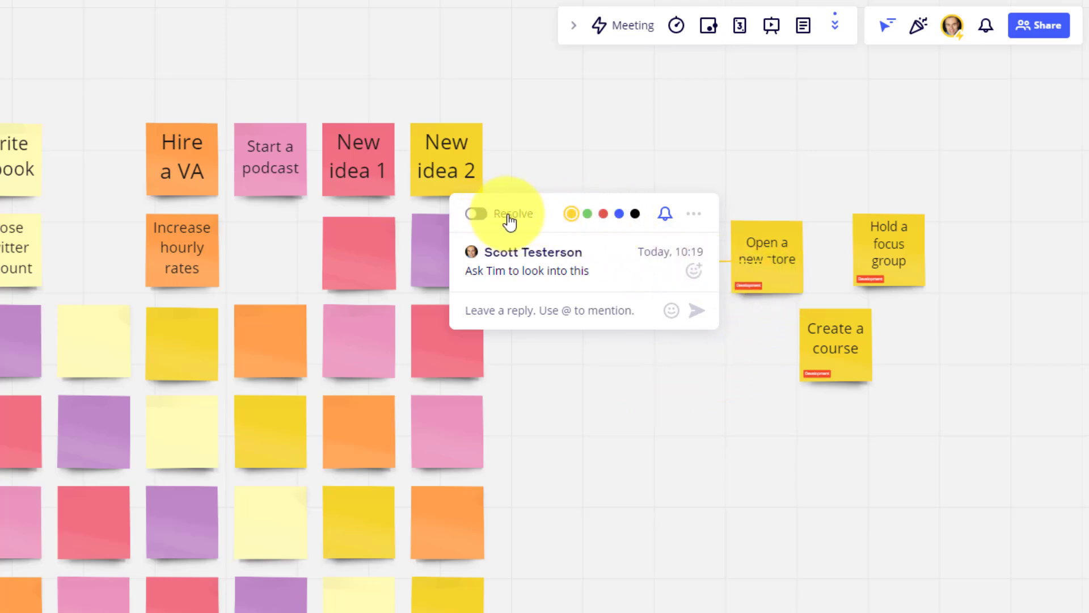
{"action": "left_click", "coordinate": [624, 401]}
{"action": "left_click_drag", "start_coordinate": [770, 248], "coordinate": [788, 270]}
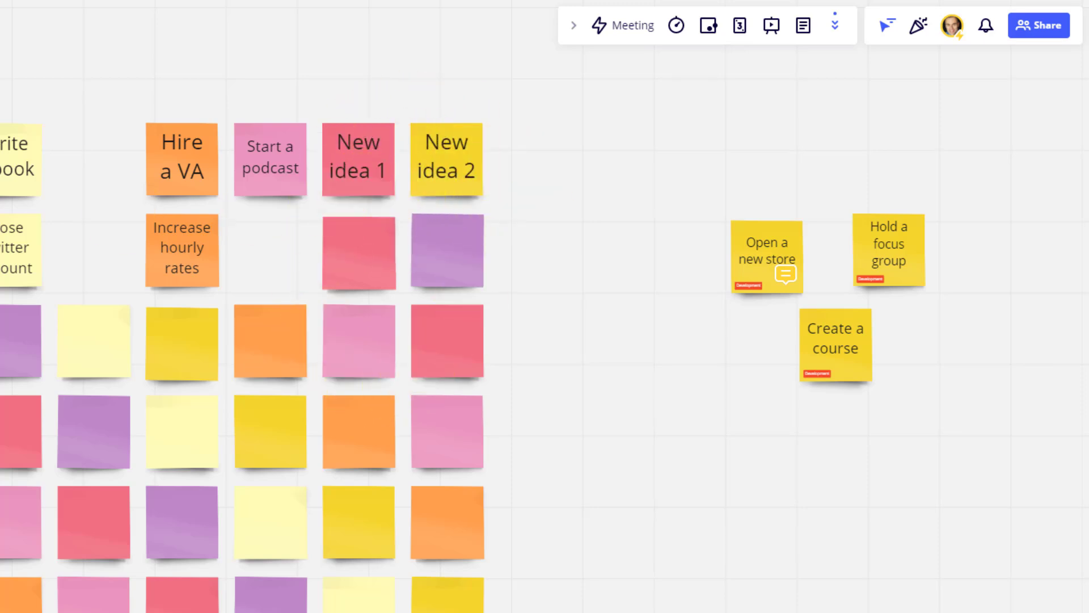
Draw an arrow connector from Open a new store to New idea 2
{"action": "left_click", "coordinate": [766, 255]}
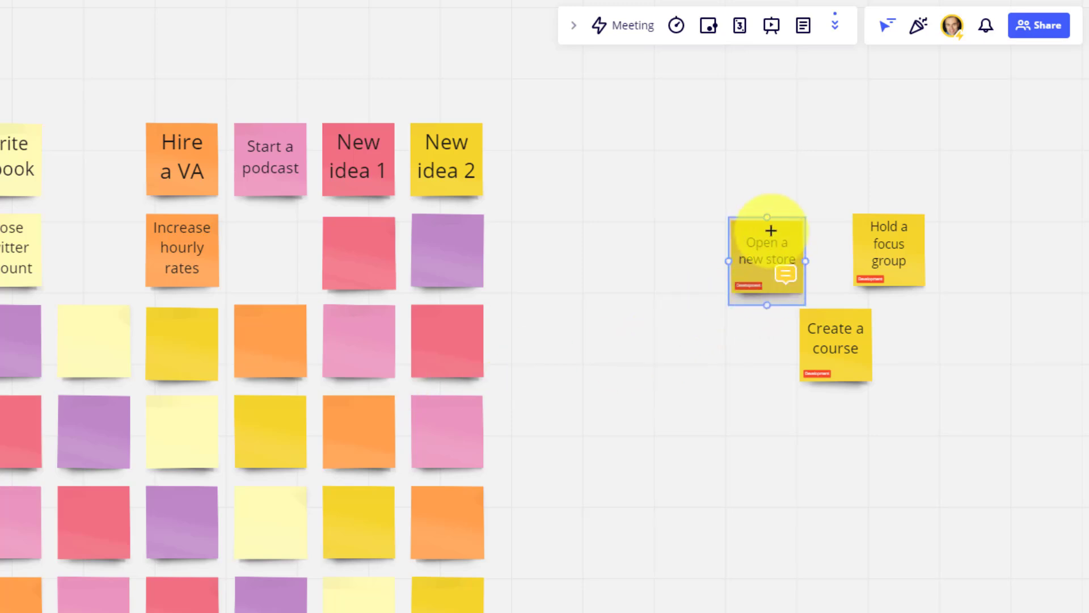
{"action": "left_click_drag", "start_coordinate": [767, 221], "coordinate": [487, 161]}
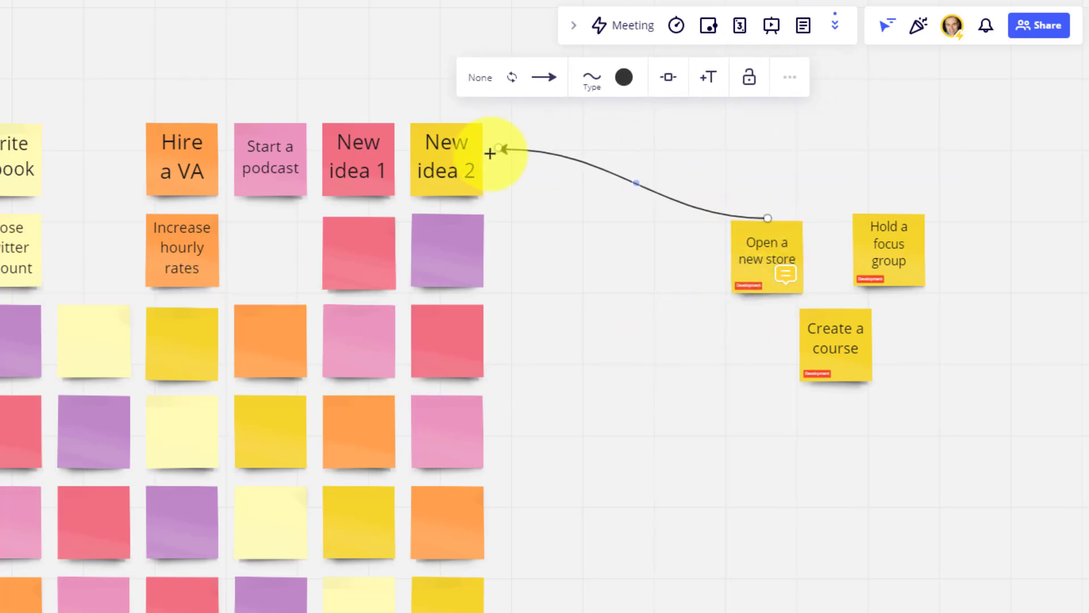
{"action": "left_click", "coordinate": [562, 292]}
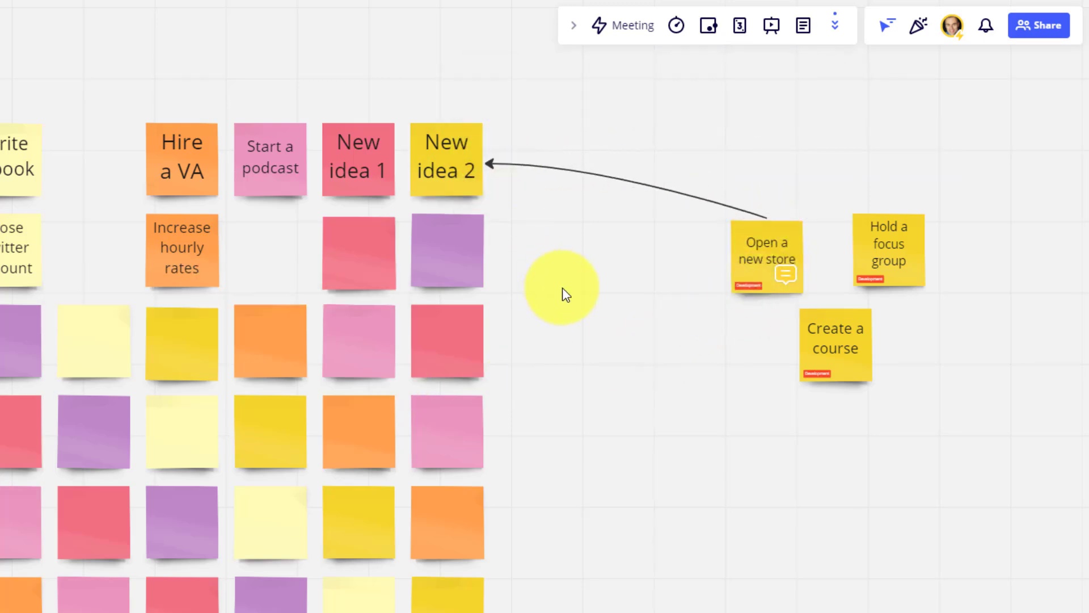
Move the three development notes and their arrow down and to the left
{"action": "left_click_drag", "start_coordinate": [942, 399], "coordinate": [696, 191]}
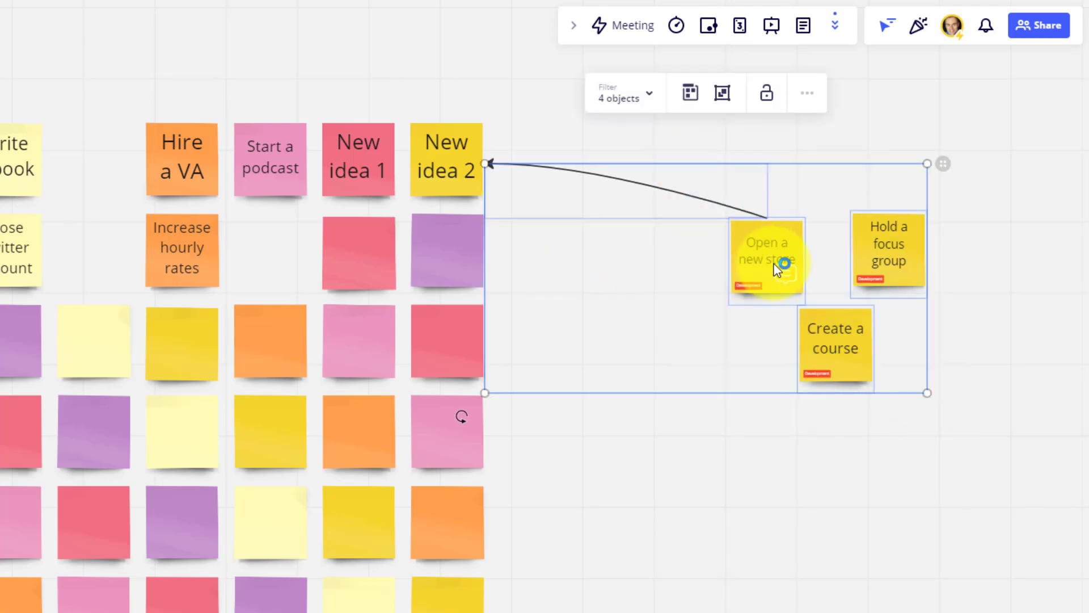
{"action": "mouse_move", "coordinate": [772, 257]}
{"action": "left_mouse_down"}
{"action": "mouse_move", "coordinate": [737, 273]}
{"action": "mouse_move", "coordinate": [669, 487]}
{"action": "left_mouse_up"}
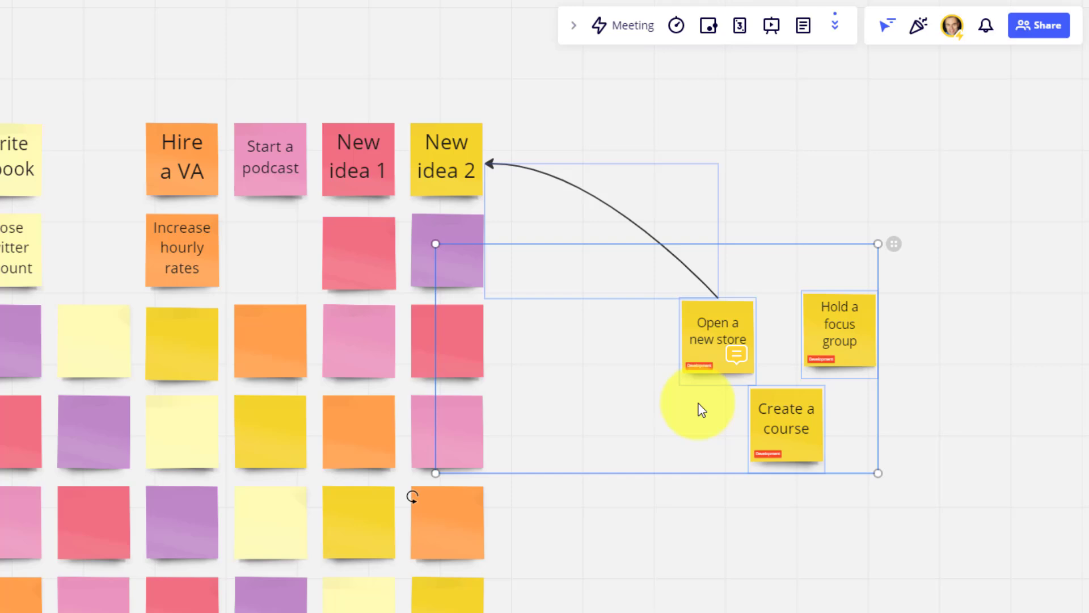
{"action": "left_click", "coordinate": [1009, 389]}
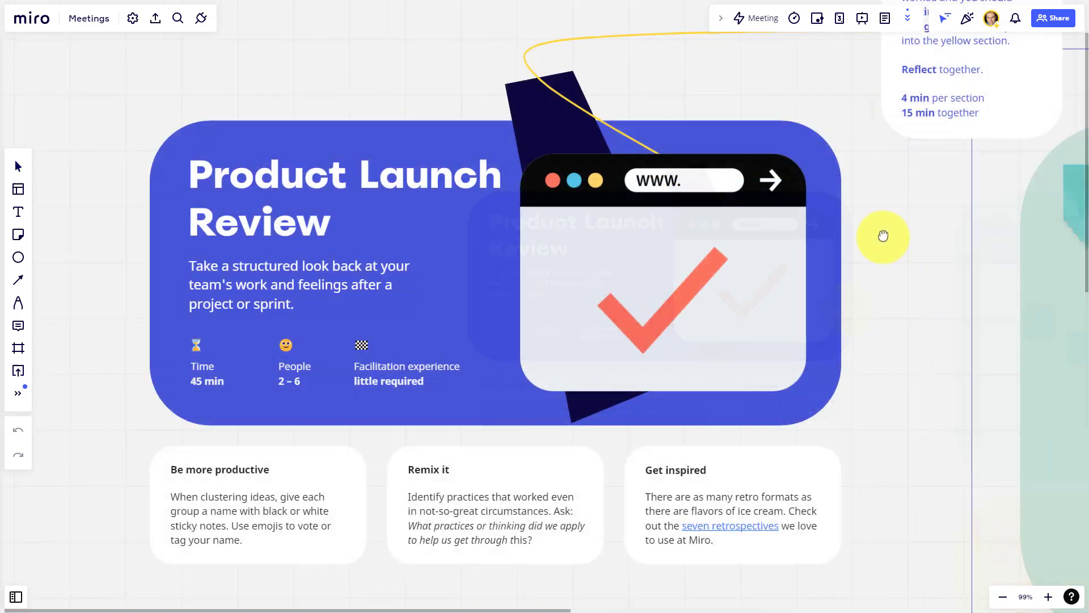
Pan across the Product Launch Review board to the Continue, Stop, Invent and Act sections
{"action": "mouse_move", "coordinate": [884, 237]}
{"action": "left_mouse_down"}
{"action": "mouse_move", "coordinate": [364, 195]}
{"action": "mouse_move", "coordinate": [299, 205]}
{"action": "left_mouse_up"}
{"action": "left_click_drag", "start_coordinate": [971, 97], "coordinate": [614, 55]}
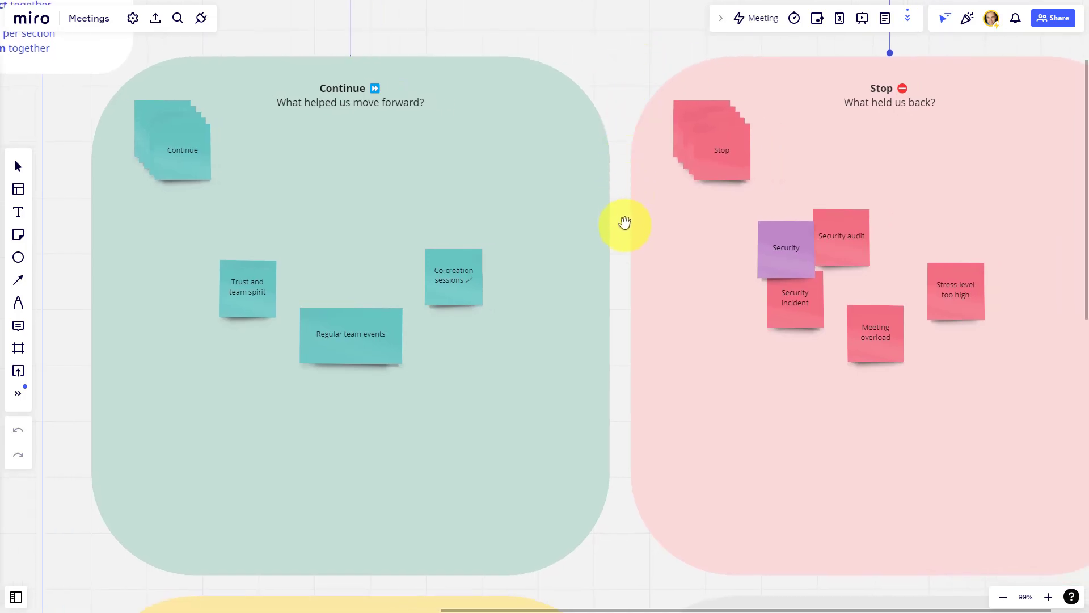
{"action": "scroll", "coordinate": [625, 223], "scroll_direction": "down", "scroll_amount": 5}
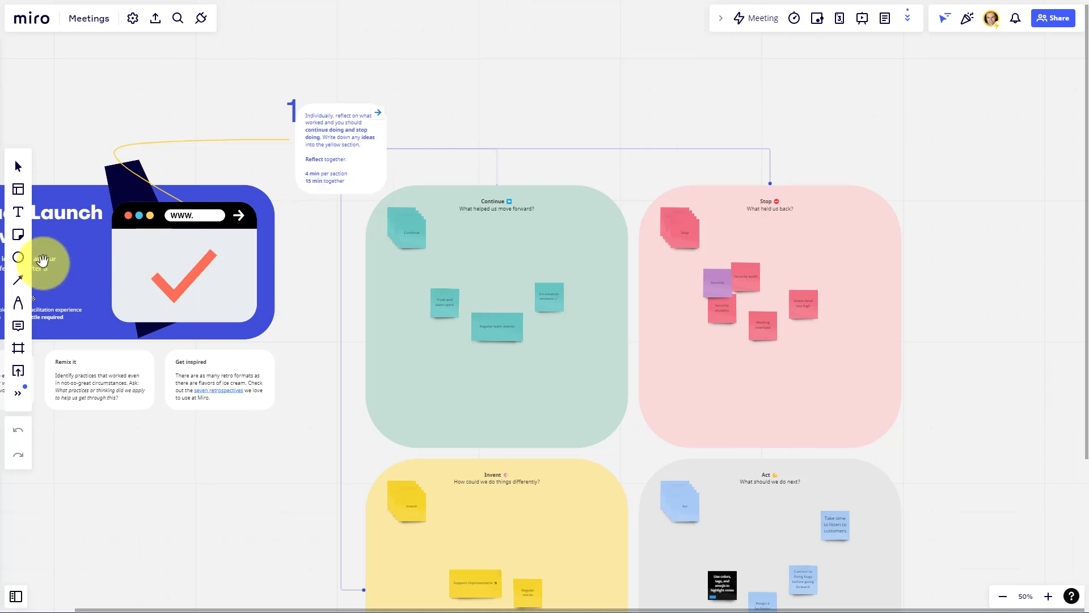
Place a teal sticky note reading 'Hire new staff' inside the Continue frame
{"action": "left_click", "coordinate": [17, 236]}
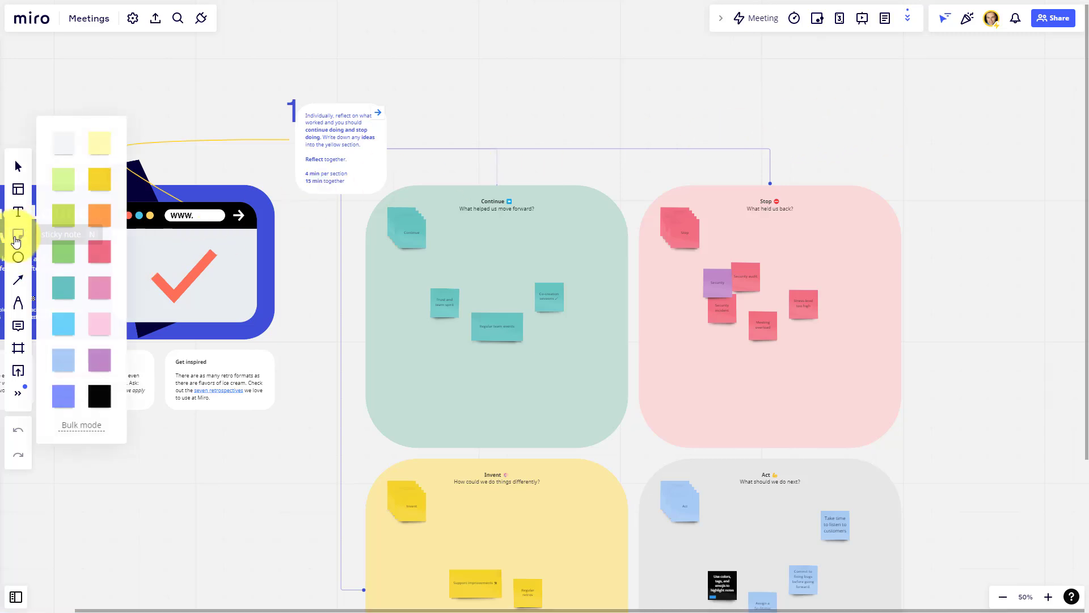
{"action": "left_click", "coordinate": [63, 288]}
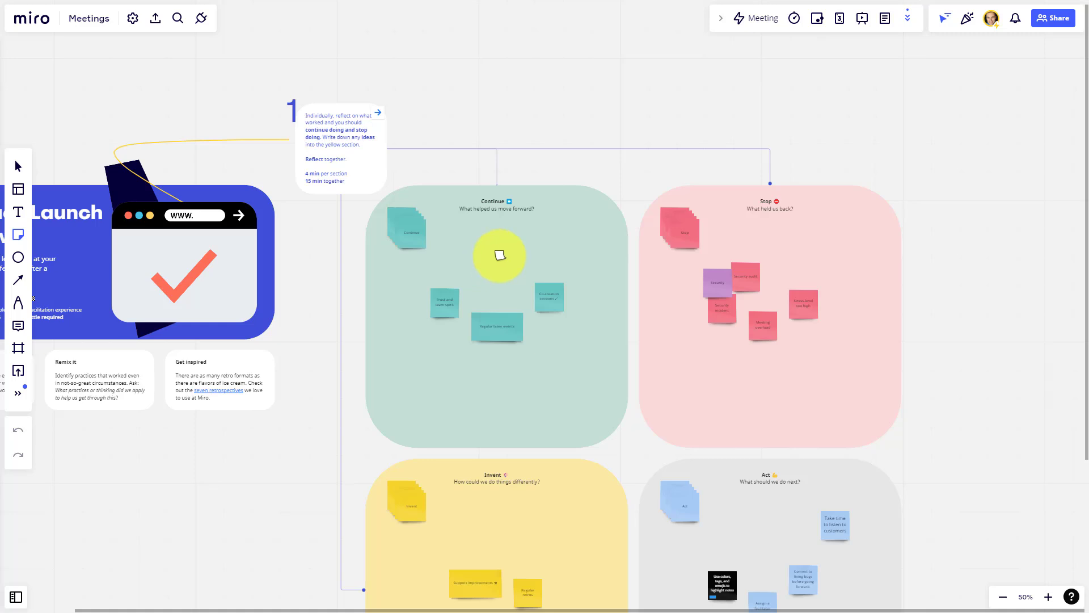
{"action": "left_click", "coordinate": [500, 255]}
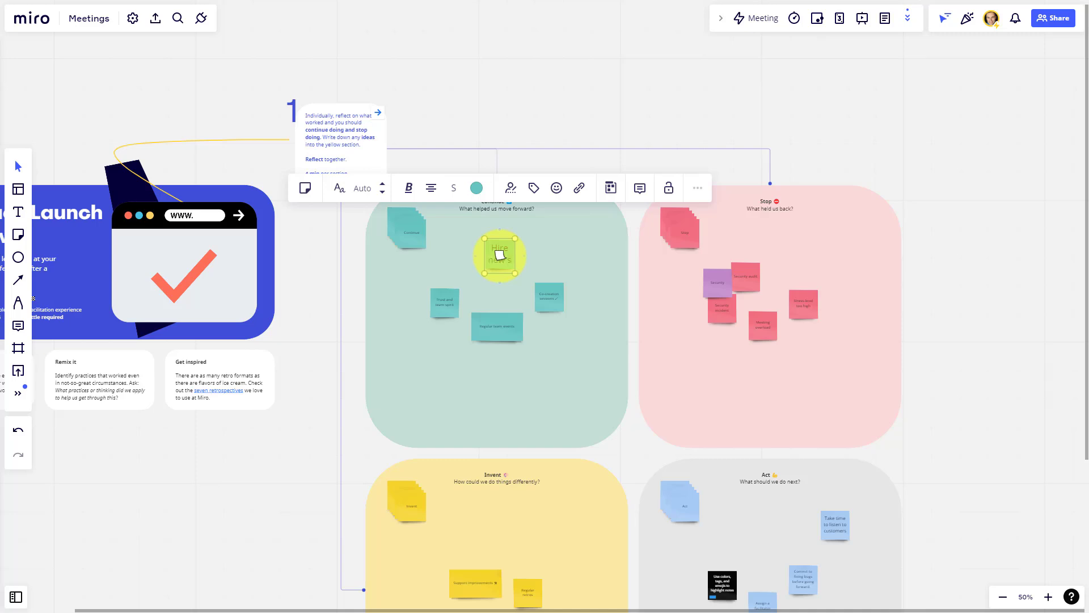
{"action": "type", "text": "Hire new staff"}
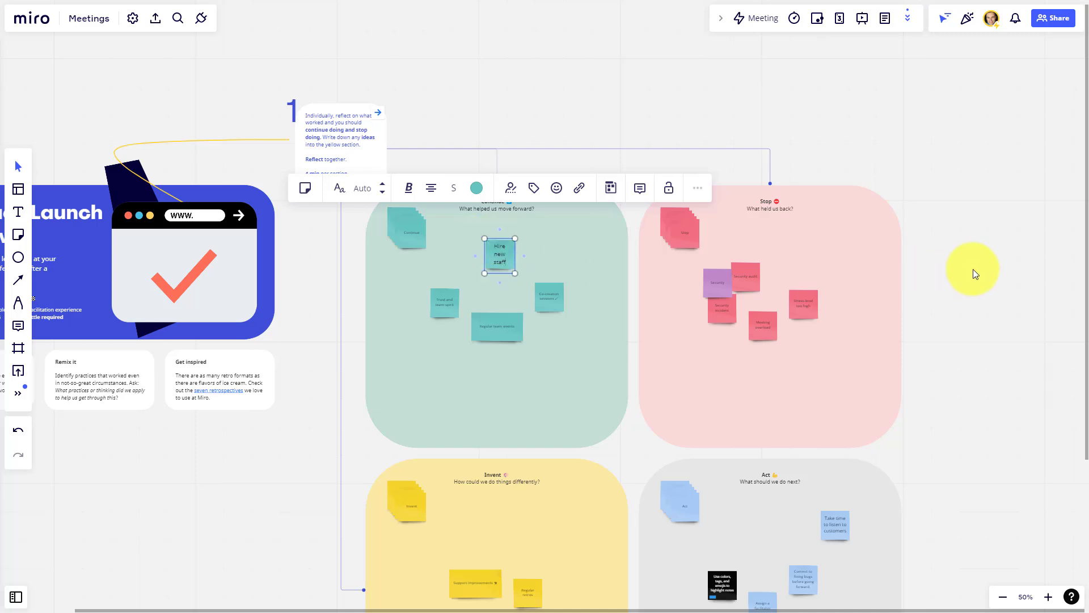
{"action": "left_click", "coordinate": [973, 269]}
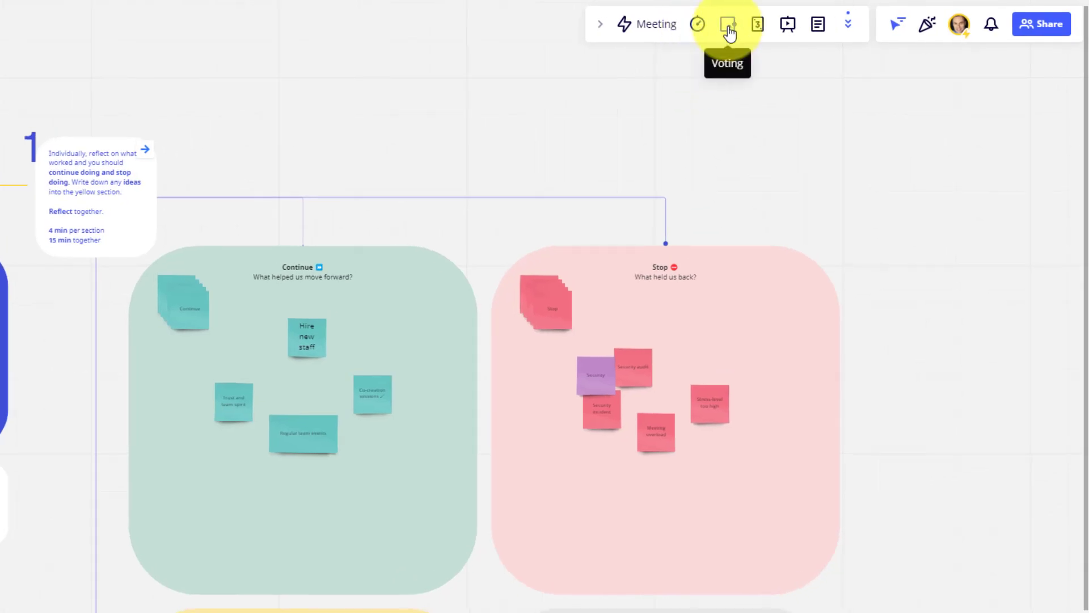
Start a 03:00 countdown timer on the retrospective board
{"action": "left_click", "coordinate": [698, 24]}
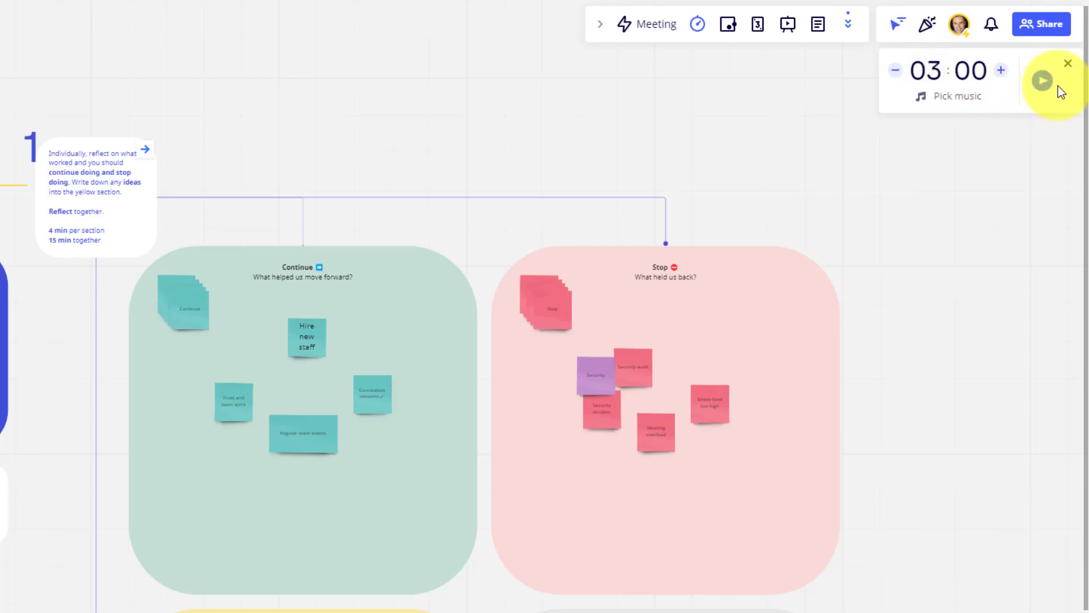
{"action": "left_click", "coordinate": [1042, 80]}
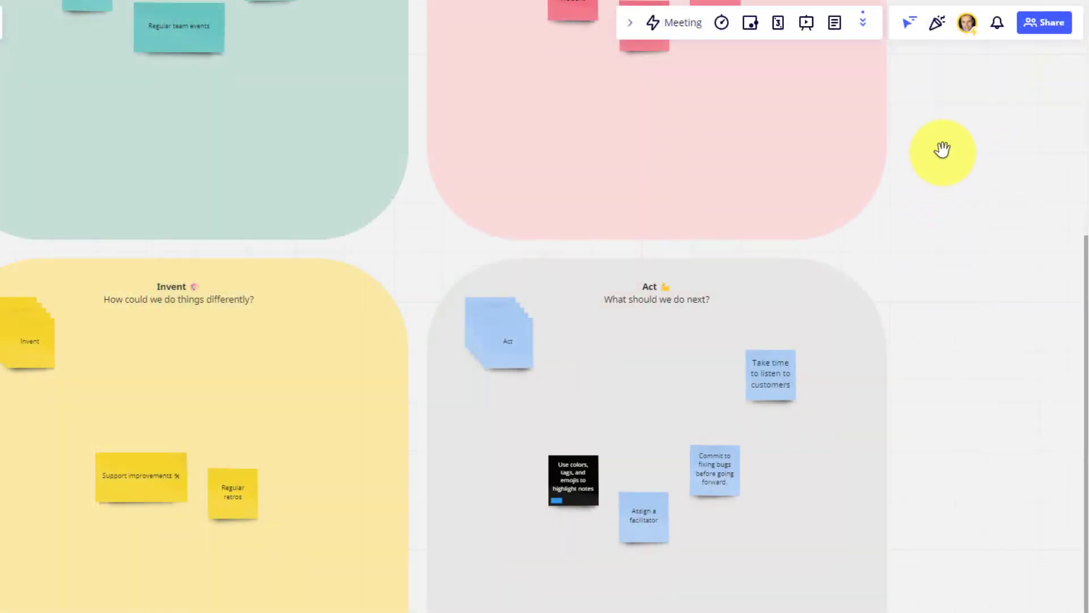
Start a two-minute, three-vote session limited to the Invent and Act sections
{"action": "left_click", "coordinate": [752, 26]}
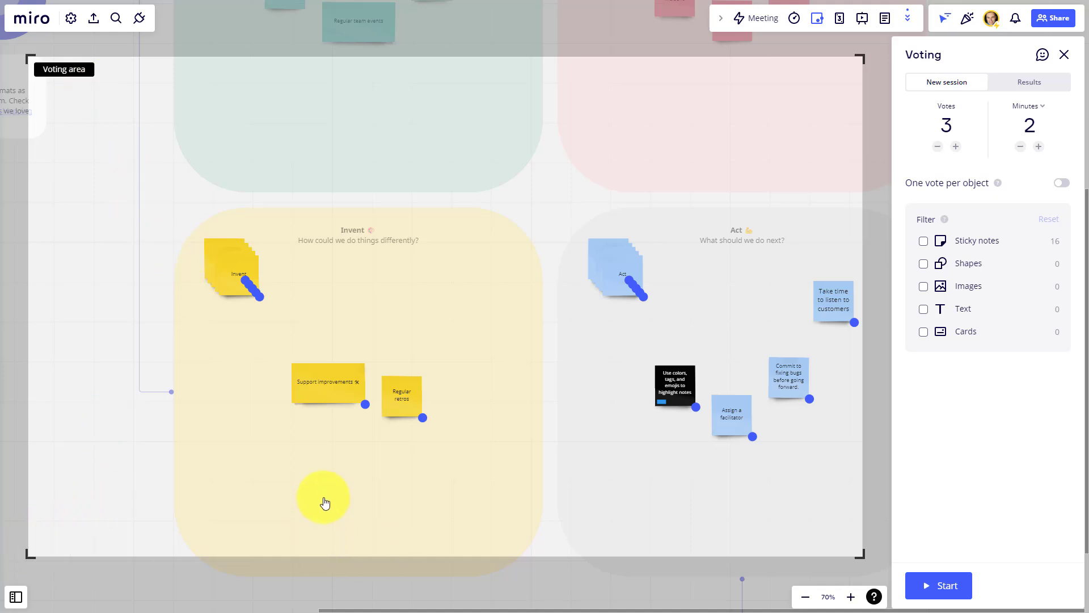
{"action": "left_click_drag", "start_coordinate": [28, 61], "coordinate": [151, 209]}
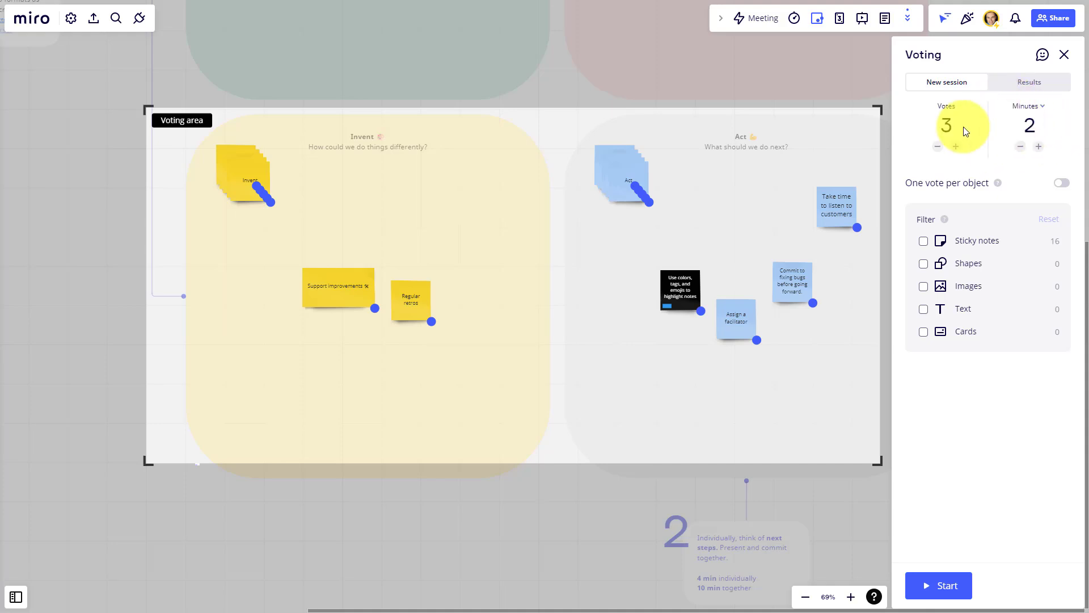
{"action": "left_click", "coordinate": [938, 585]}
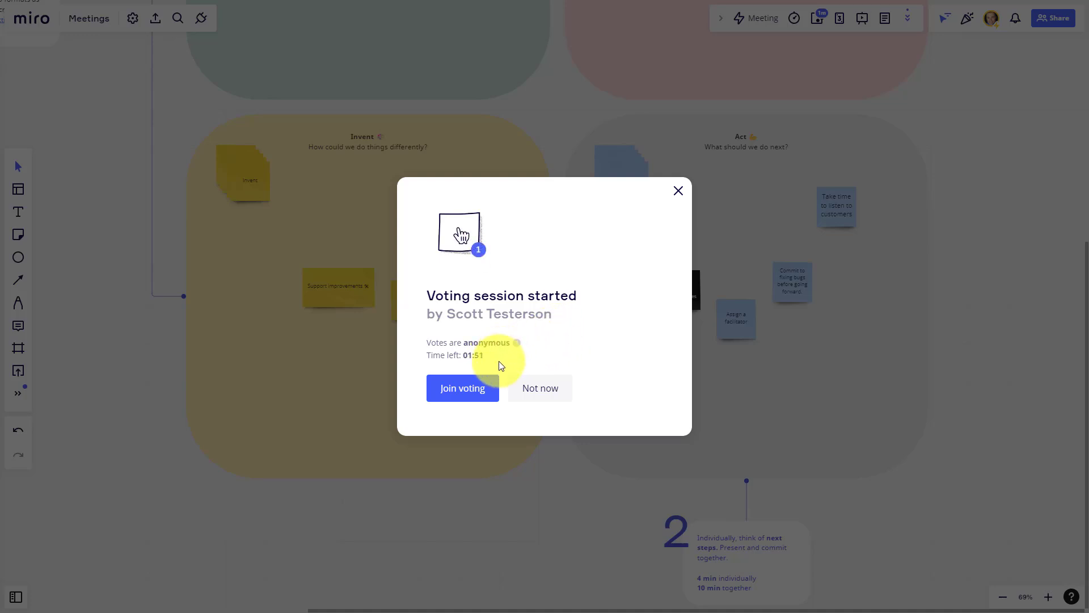
Join the vote and cast one vote on Support improvements and two on Assign a facilitator
{"action": "left_click", "coordinate": [455, 393]}
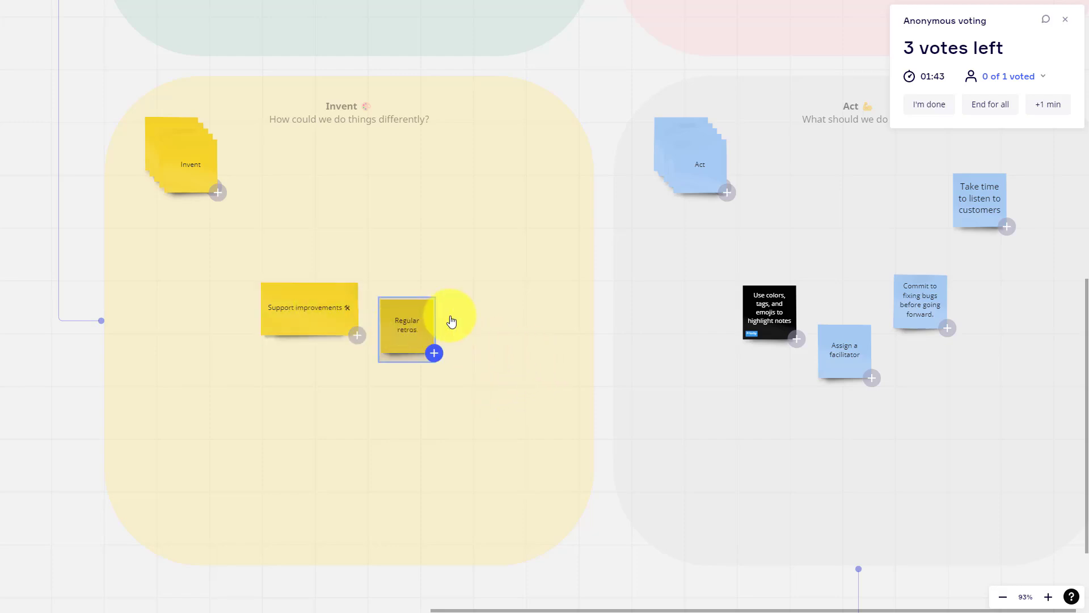
{"action": "left_click", "coordinate": [292, 314]}
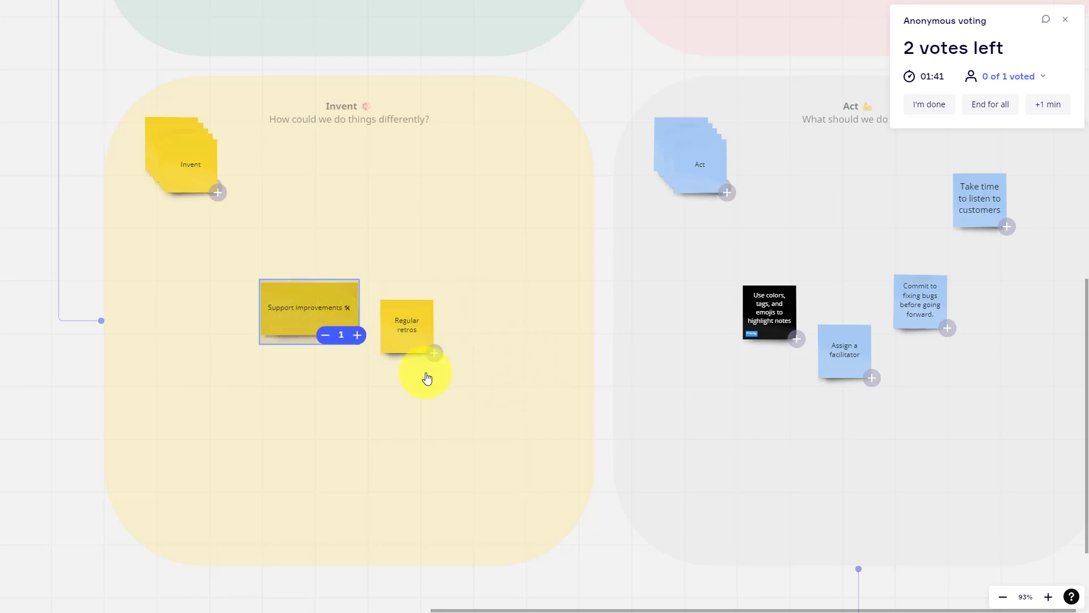
{"action": "mouse_move", "coordinate": [845, 350]}
{"action": "left_click", "coordinate": [845, 348]}
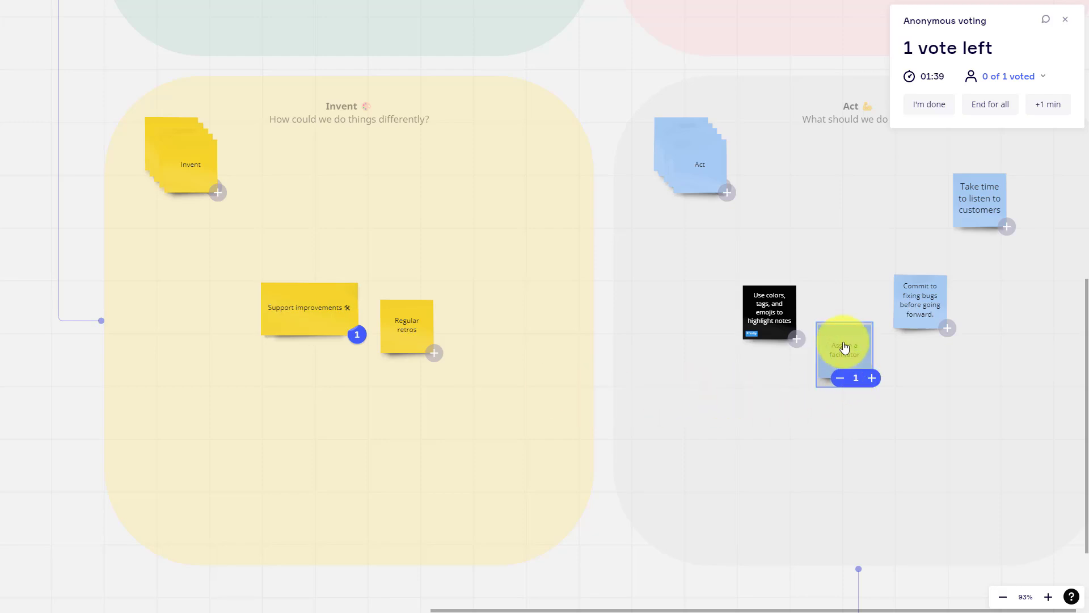
{"action": "left_click", "coordinate": [871, 377]}
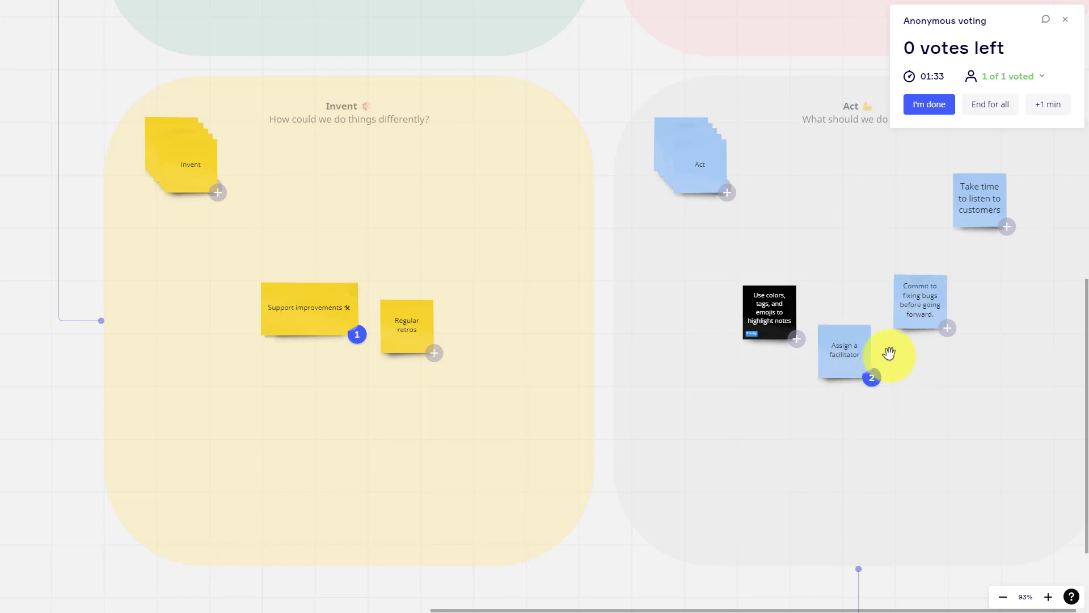
{"action": "left_click", "coordinate": [934, 108]}
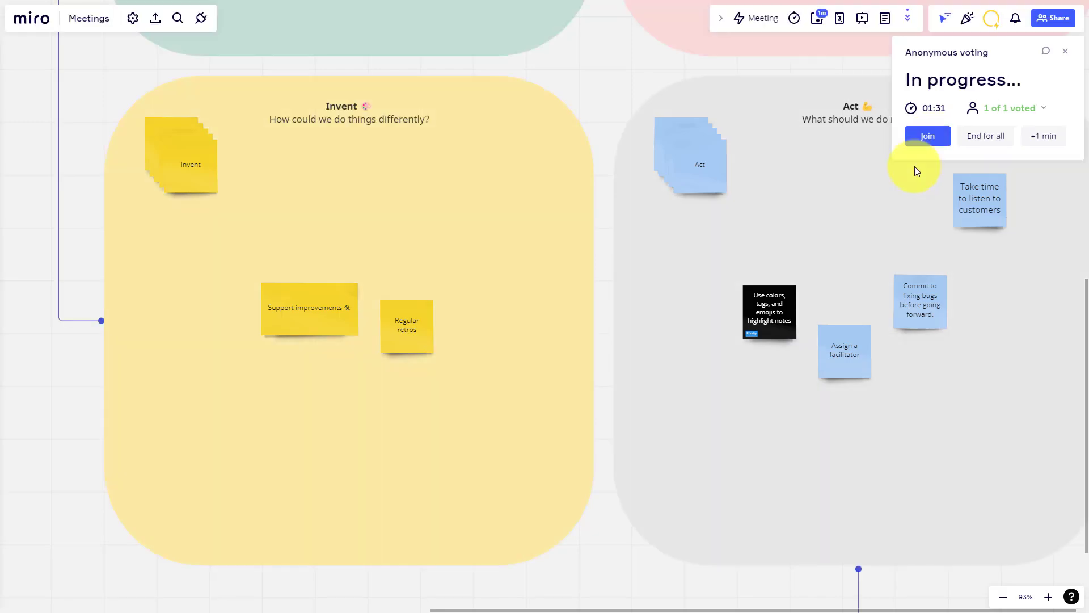
End the voting session for everyone, review the full results, and return to the results list
{"action": "left_click", "coordinate": [978, 137]}
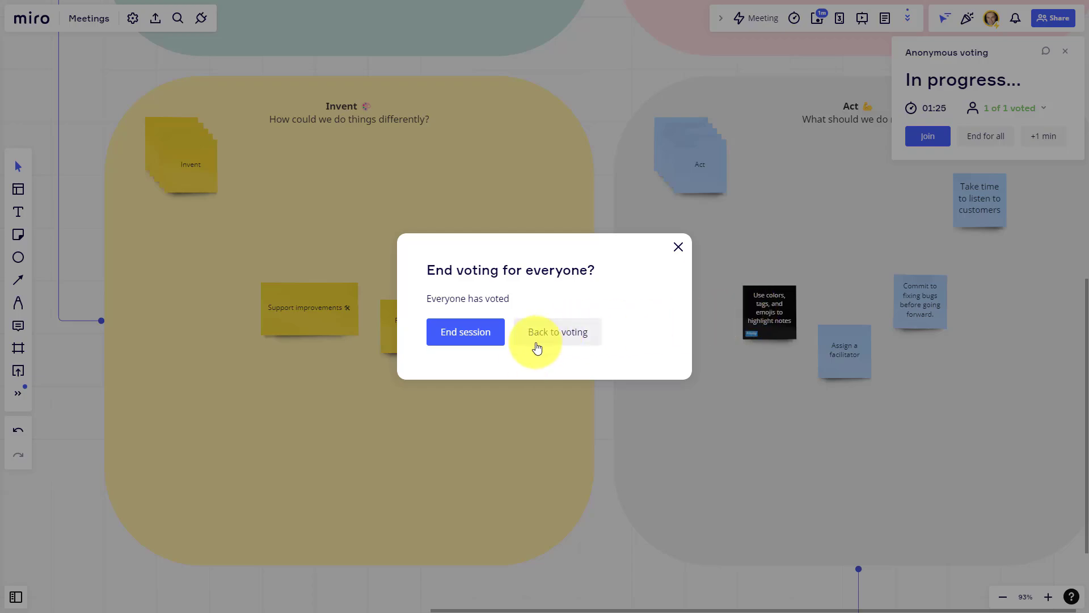
{"action": "left_click", "coordinate": [465, 332]}
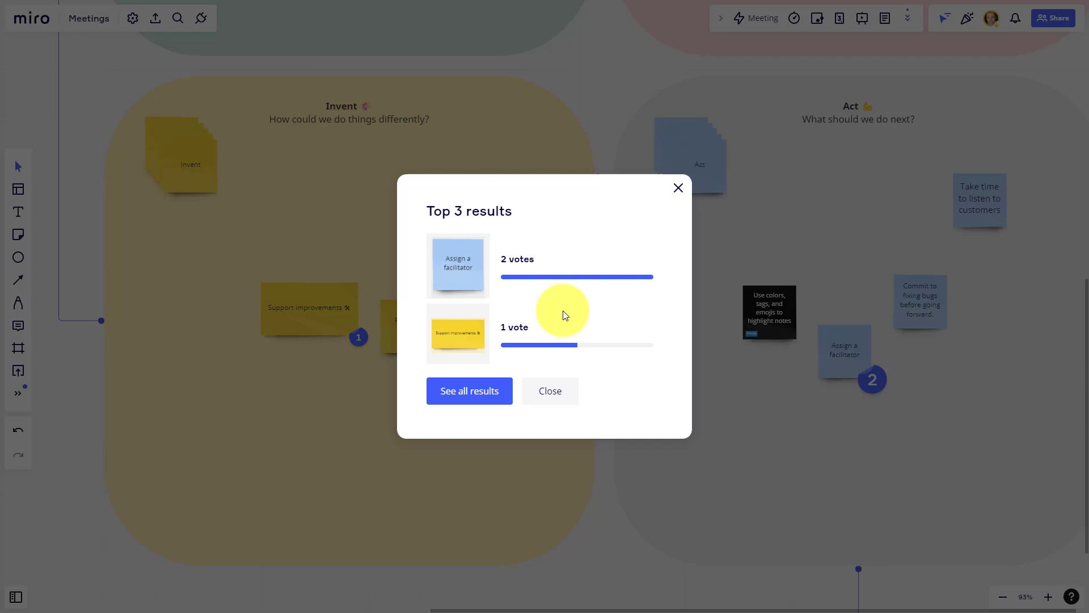
{"action": "left_click", "coordinate": [469, 390]}
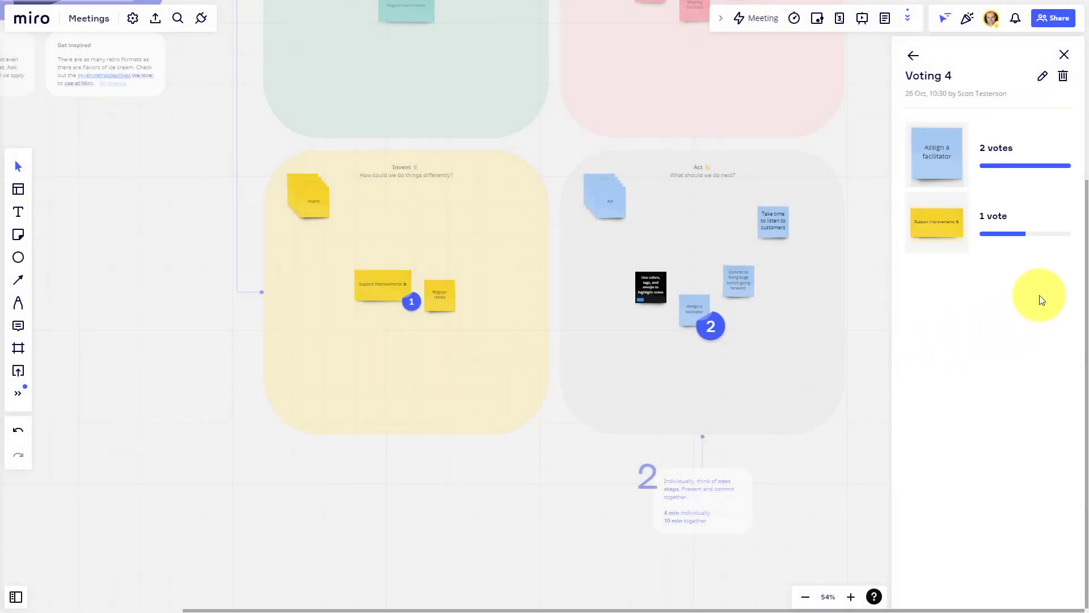
{"action": "left_click", "coordinate": [913, 56]}
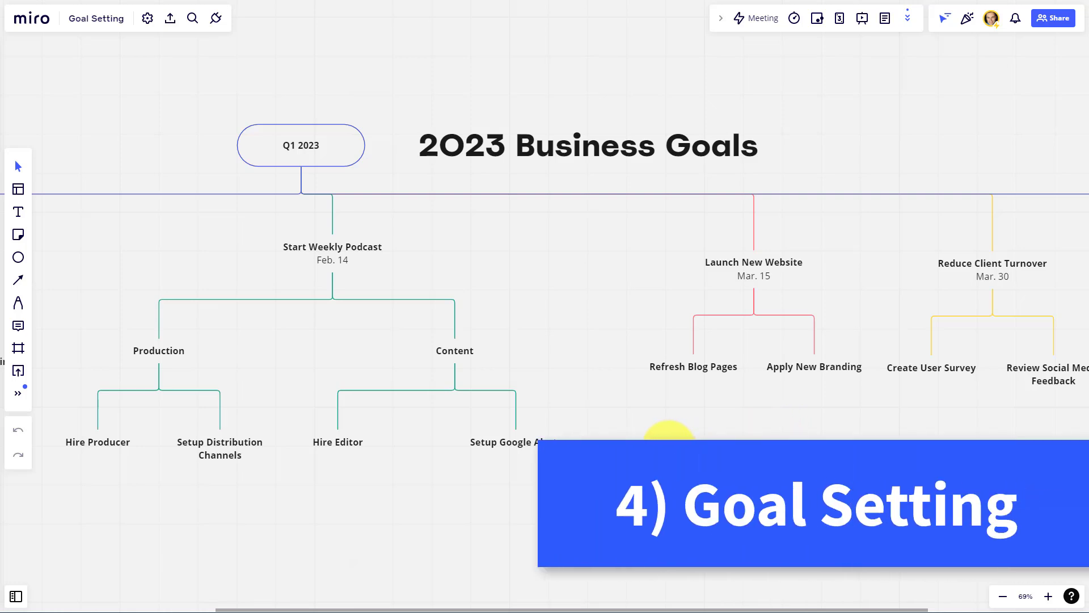
{"action": "scroll", "coordinate": [588, 351], "scroll_direction": "down", "scroll_amount": 4}
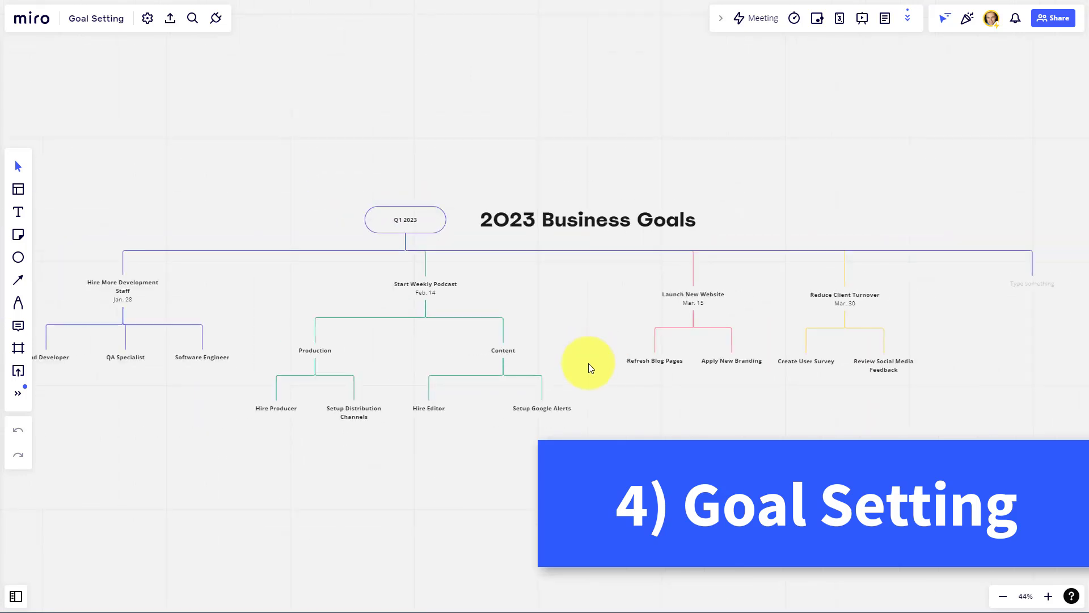
{"action": "scroll", "coordinate": [593, 351], "scroll_direction": "up", "scroll_amount": 2}
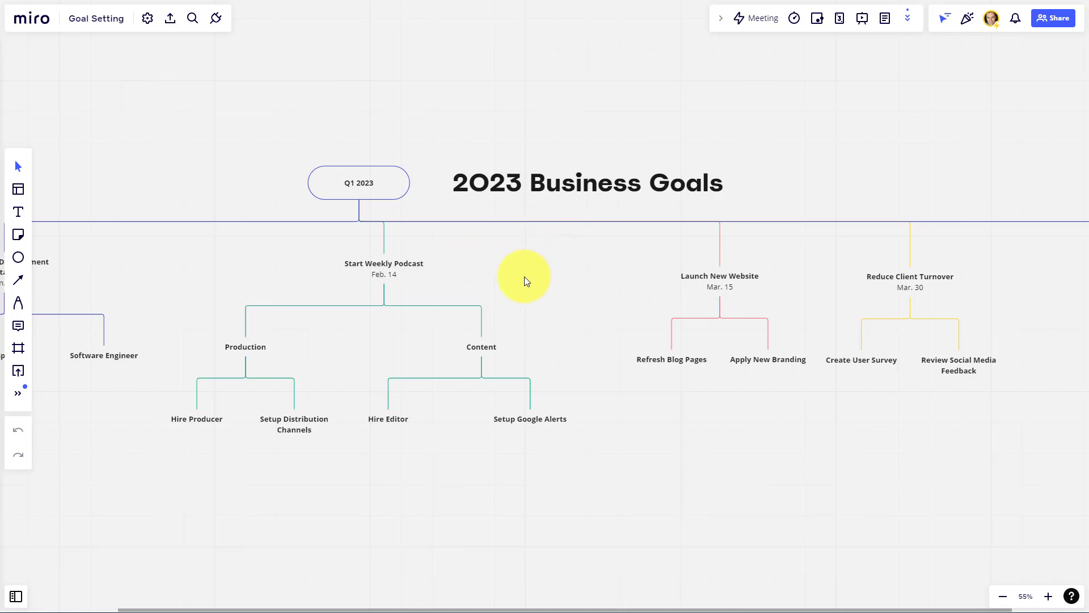
{"action": "scroll", "coordinate": [524, 277], "scroll_direction": "down", "scroll_amount": 1}
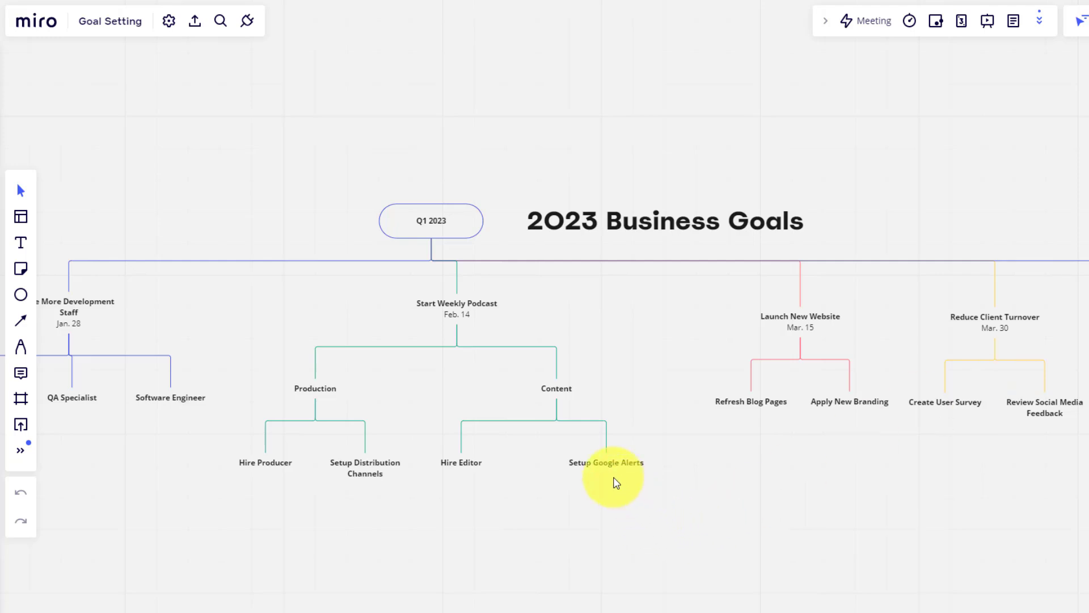
Give Setup Google Alerts child nodes Productivity, Business Tools and Software Apps; place Reduce Client Turnover before Launch New Website
{"action": "mouse_move", "coordinate": [529, 419]}
{"action": "left_click", "coordinate": [609, 491]}
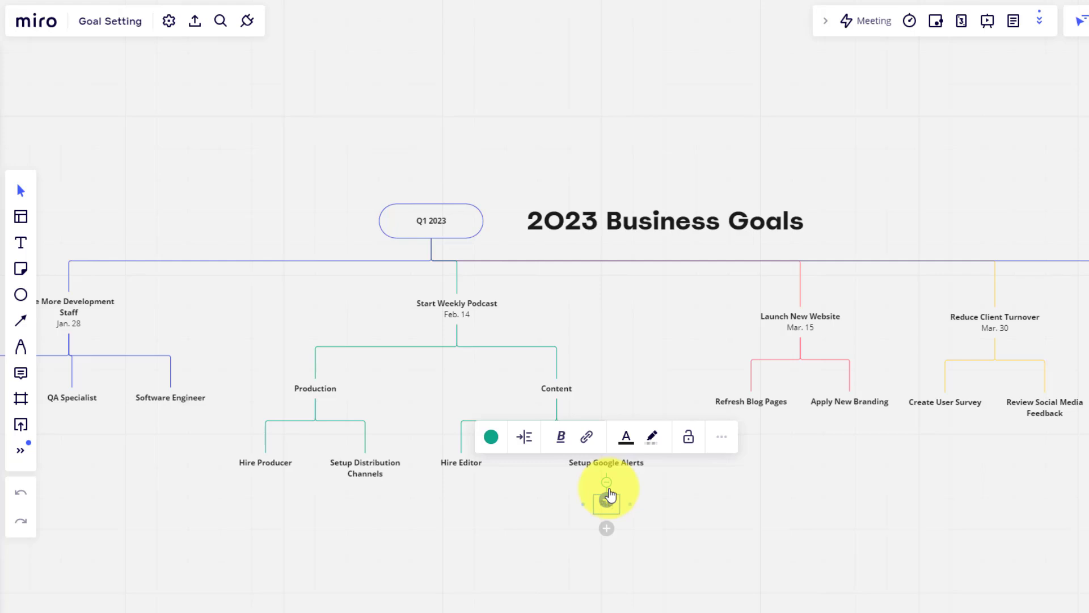
{"action": "type", "text": "Presenting"}
{"action": "type", "text": "vity"}
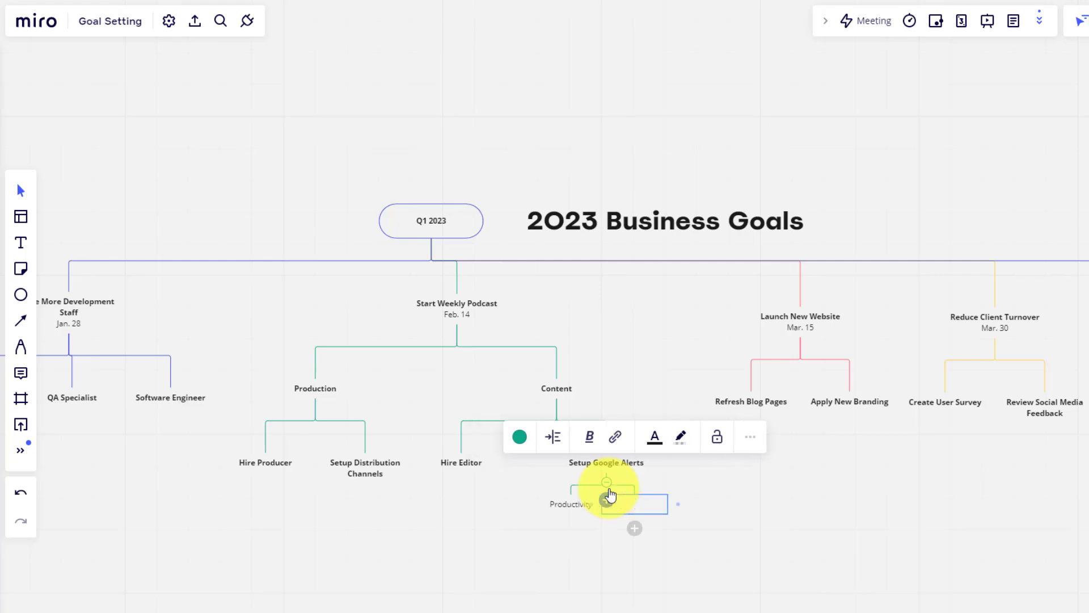
{"action": "type", "text": " Business Tools"}
{"action": "key", "text": "Tab"}
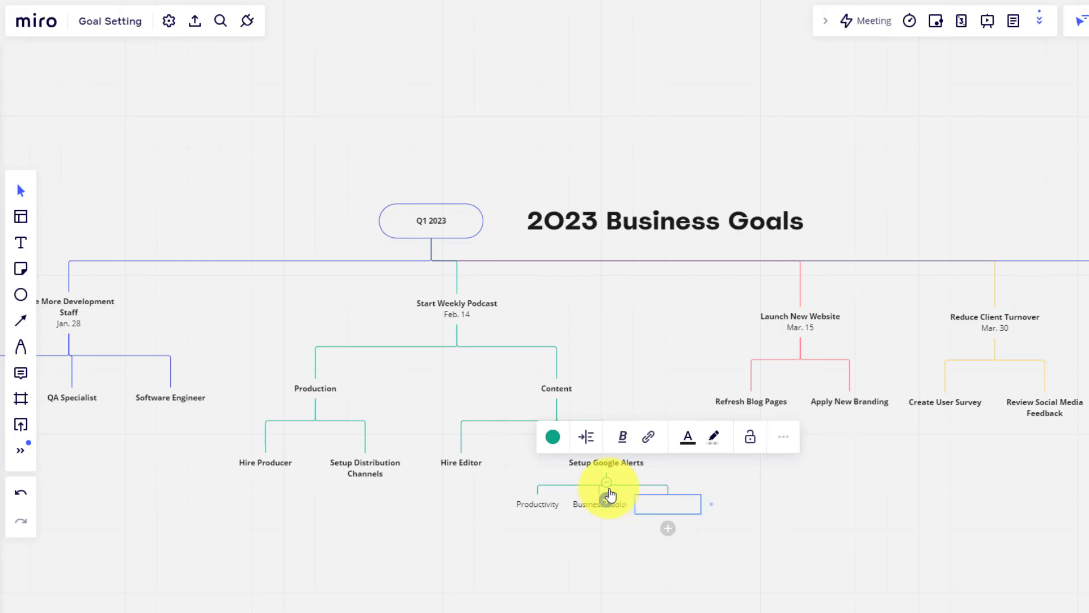
{"action": "type", "text": "Software Ap"}
{"action": "type", "text": "ps"}
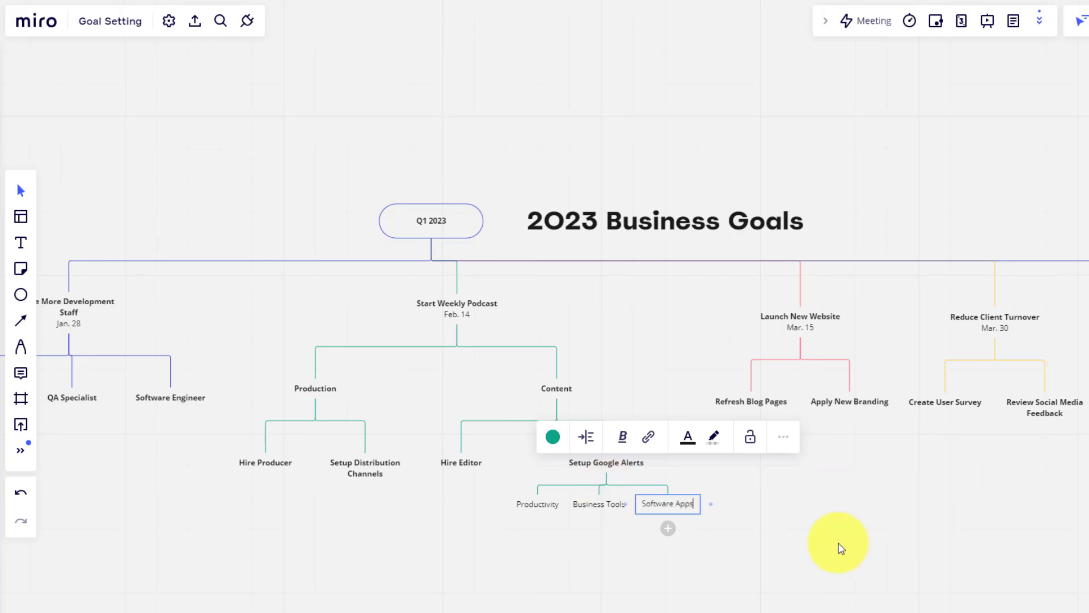
{"action": "left_click", "coordinate": [839, 546]}
{"action": "mouse_move", "coordinate": [994, 322]}
{"action": "left_click_drag", "start_coordinate": [1005, 322], "coordinate": [699, 320]}
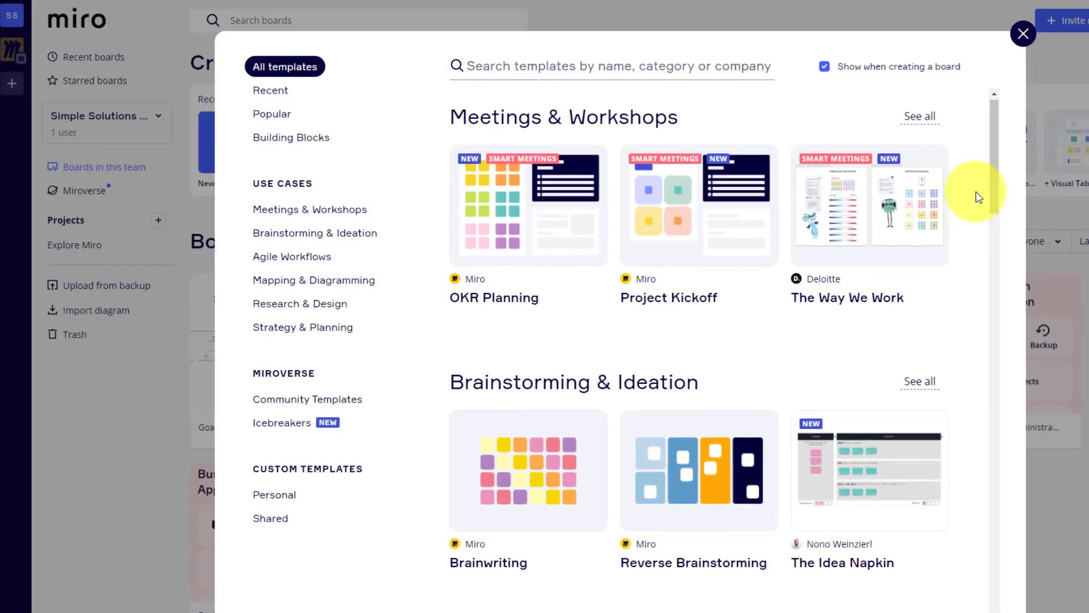
{"action": "scroll", "coordinate": [977, 192], "scroll_direction": "down", "scroll_amount": 3}
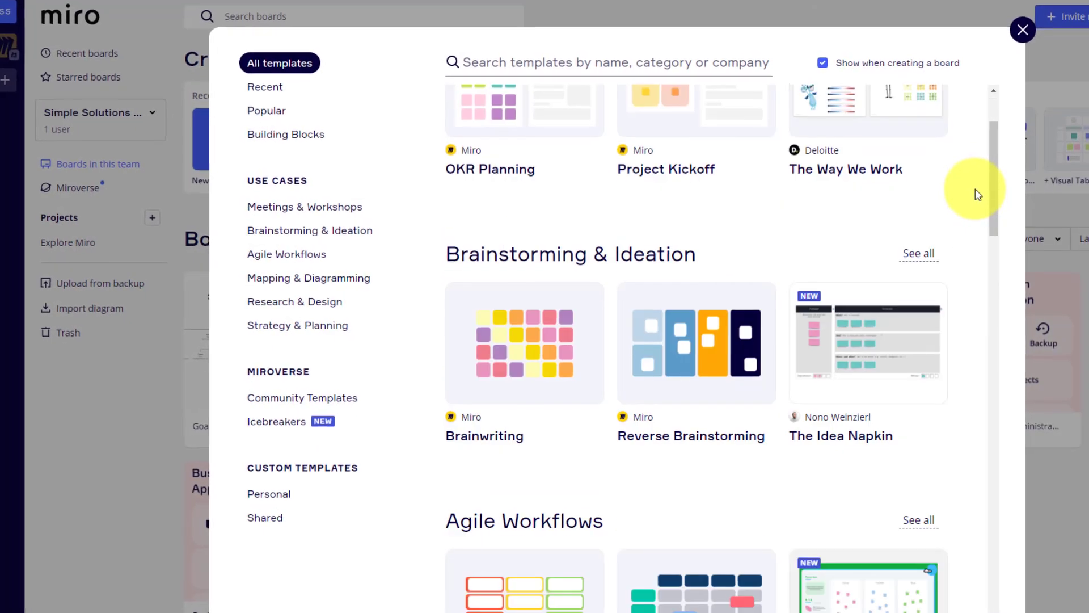
{"action": "scroll", "coordinate": [975, 191], "scroll_direction": "down", "scroll_amount": 3}
{"action": "scroll", "coordinate": [977, 191], "scroll_direction": "down", "scroll_amount": 3}
{"action": "scroll", "coordinate": [976, 187], "scroll_direction": "down", "scroll_amount": 2}
{"action": "scroll", "coordinate": [975, 181], "scroll_direction": "down", "scroll_amount": 2}
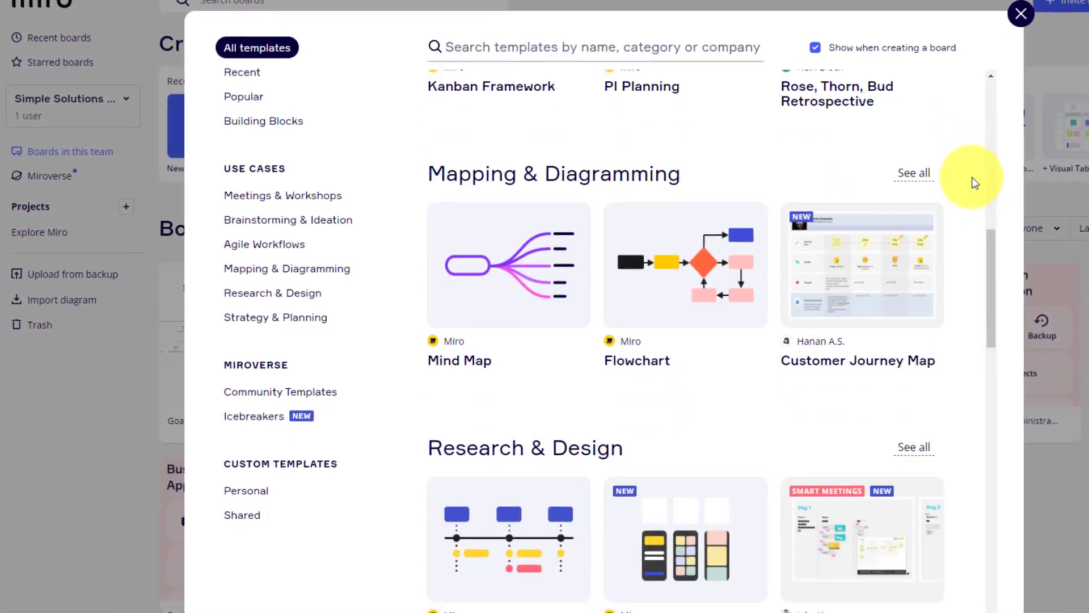
{"action": "scroll", "coordinate": [973, 179], "scroll_direction": "down", "scroll_amount": 2}
{"action": "scroll", "coordinate": [972, 174], "scroll_direction": "down", "scroll_amount": 3}
{"action": "scroll", "coordinate": [969, 168], "scroll_direction": "down", "scroll_amount": 3}
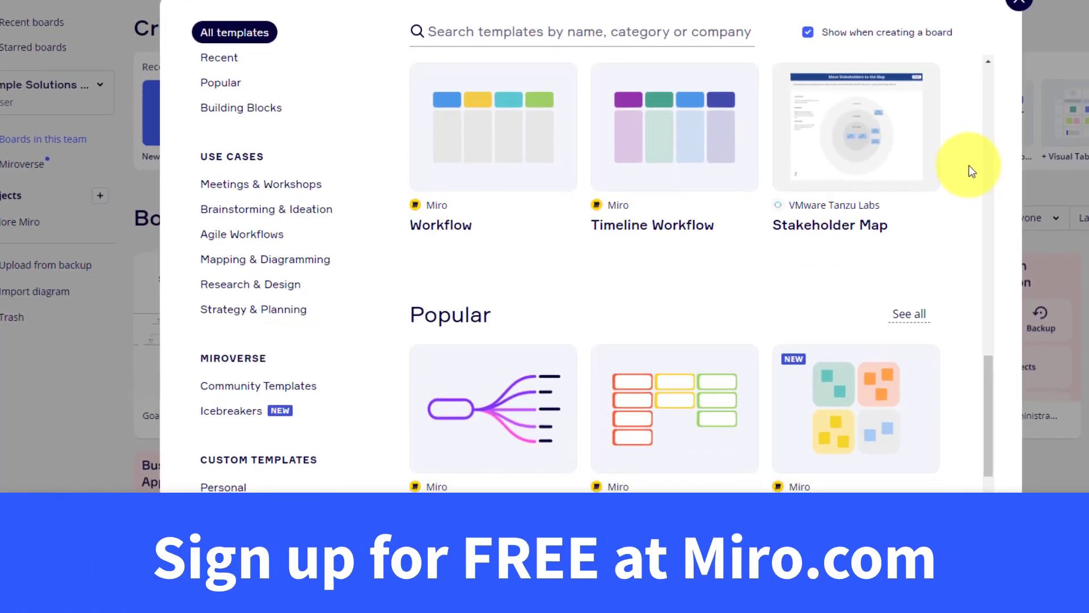
{"action": "scroll", "coordinate": [969, 166], "scroll_direction": "down", "scroll_amount": 1}
{"action": "scroll", "coordinate": [968, 162], "scroll_direction": "down", "scroll_amount": 3}
{"action": "scroll", "coordinate": [967, 159], "scroll_direction": "down", "scroll_amount": 2}
{"action": "scroll", "coordinate": [967, 157], "scroll_direction": "down", "scroll_amount": 2}
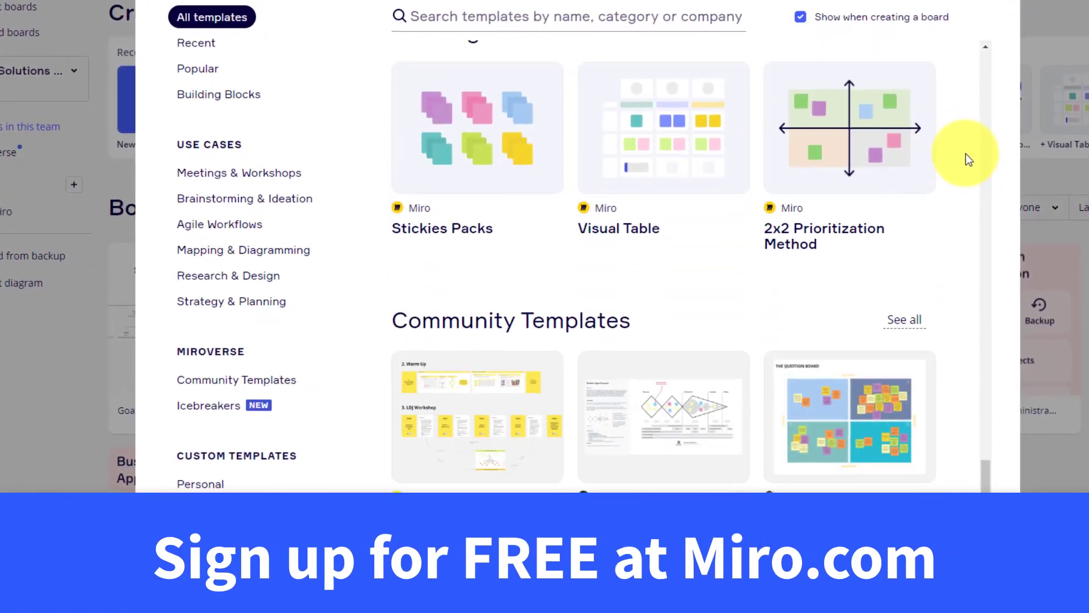
{"action": "scroll", "coordinate": [966, 154], "scroll_direction": "down", "scroll_amount": 1}
{"action": "scroll", "coordinate": [966, 150], "scroll_direction": "down", "scroll_amount": 3}
{"action": "scroll", "coordinate": [965, 147], "scroll_direction": "down", "scroll_amount": 2}
{"action": "scroll", "coordinate": [964, 145], "scroll_direction": "down", "scroll_amount": 1}
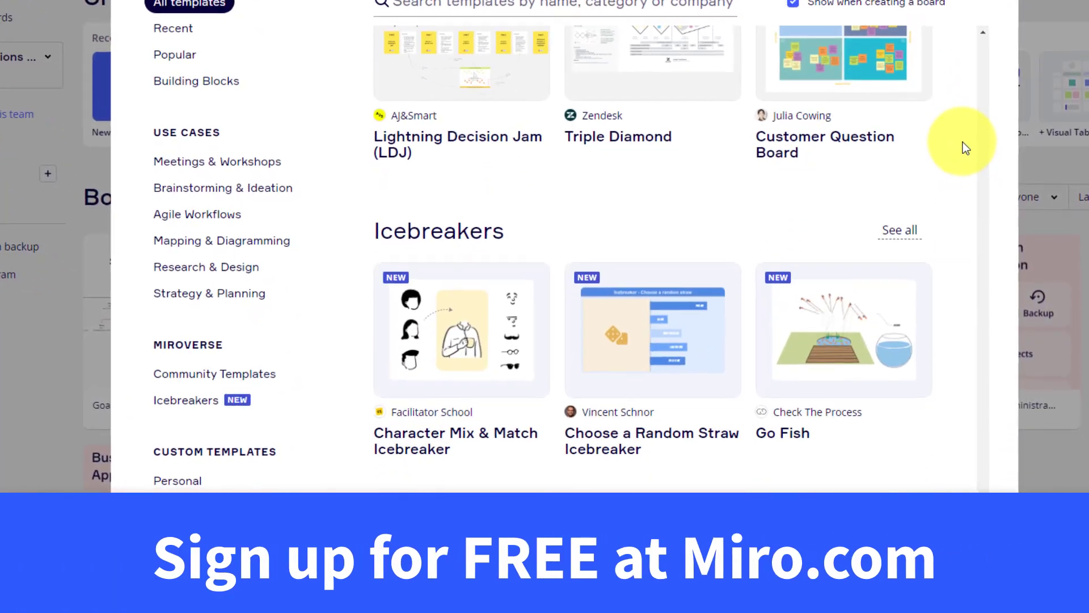
{"action": "scroll", "coordinate": [961, 136], "scroll_direction": "up", "scroll_amount": 2}
{"action": "scroll", "coordinate": [960, 133], "scroll_direction": "up", "scroll_amount": 3}
{"action": "scroll", "coordinate": [959, 131], "scroll_direction": "up", "scroll_amount": 2}
{"action": "scroll", "coordinate": [959, 127], "scroll_direction": "up", "scroll_amount": 1}
{"action": "scroll", "coordinate": [958, 123], "scroll_direction": "up", "scroll_amount": 3}
{"action": "scroll", "coordinate": [957, 122], "scroll_direction": "up", "scroll_amount": 3}
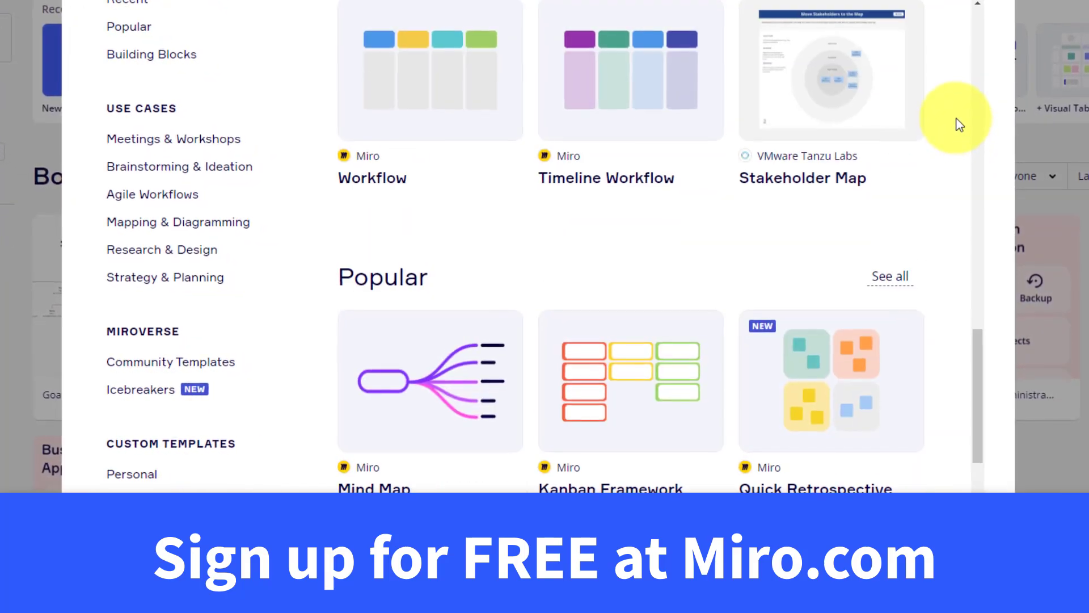
{"action": "scroll", "coordinate": [957, 119], "scroll_direction": "up", "scroll_amount": 2}
{"action": "scroll", "coordinate": [956, 115], "scroll_direction": "up", "scroll_amount": 3}
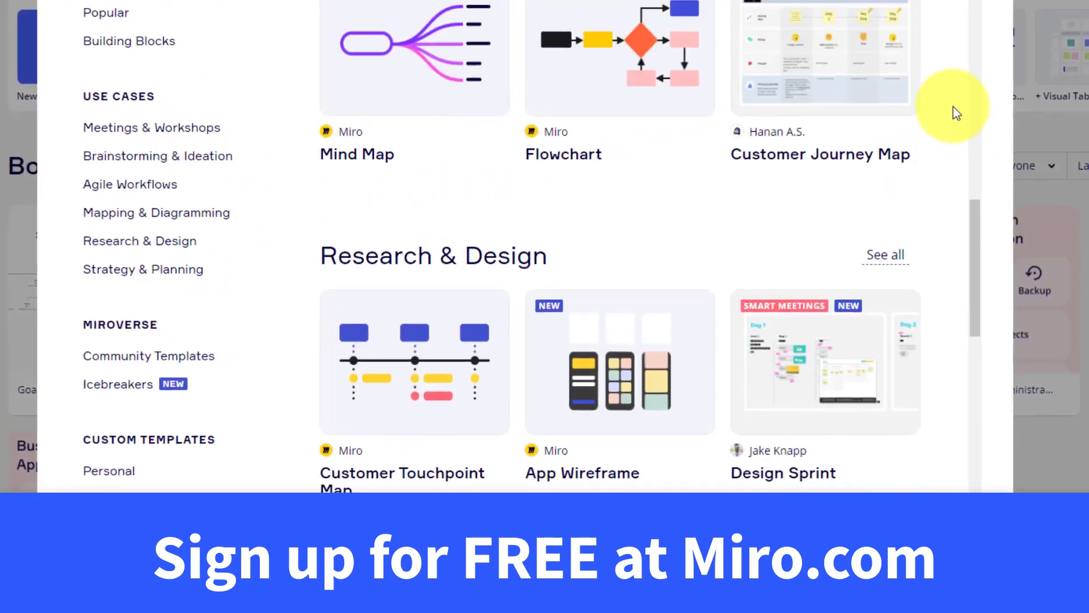